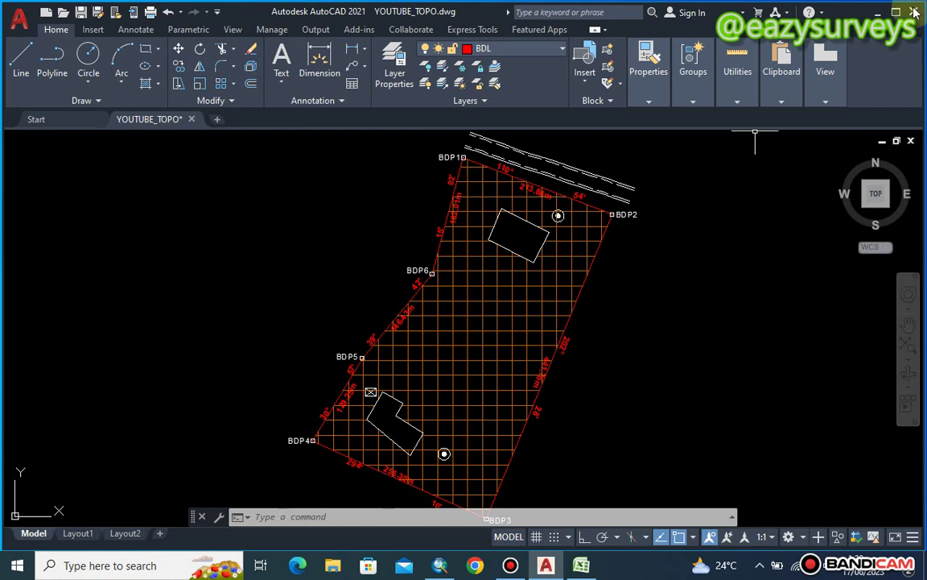
# - Switch to Excel, examine the ID, X, Y and H columns of the SPOT HEIGHTS workbook, and close it
pyautogui.press('super+d')
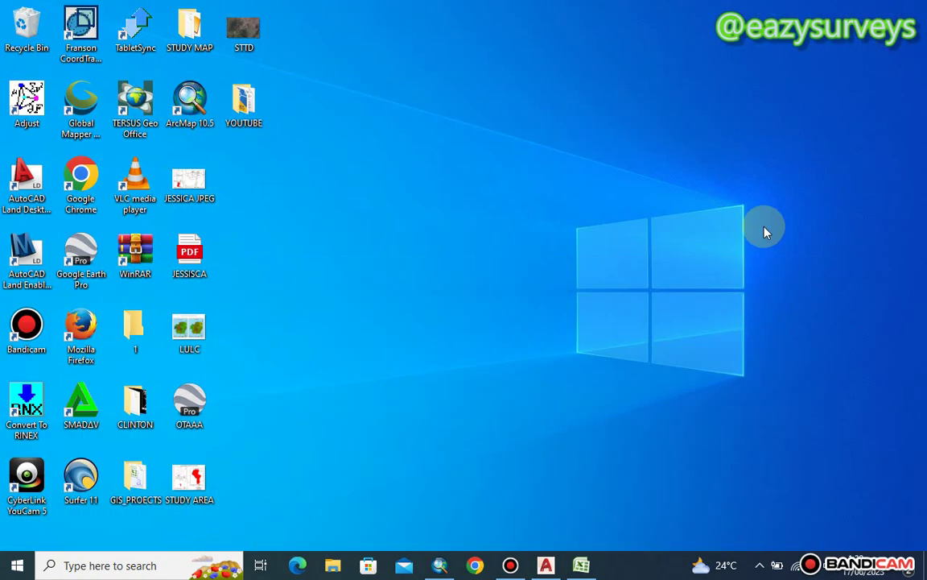
pyautogui.click(581, 564)
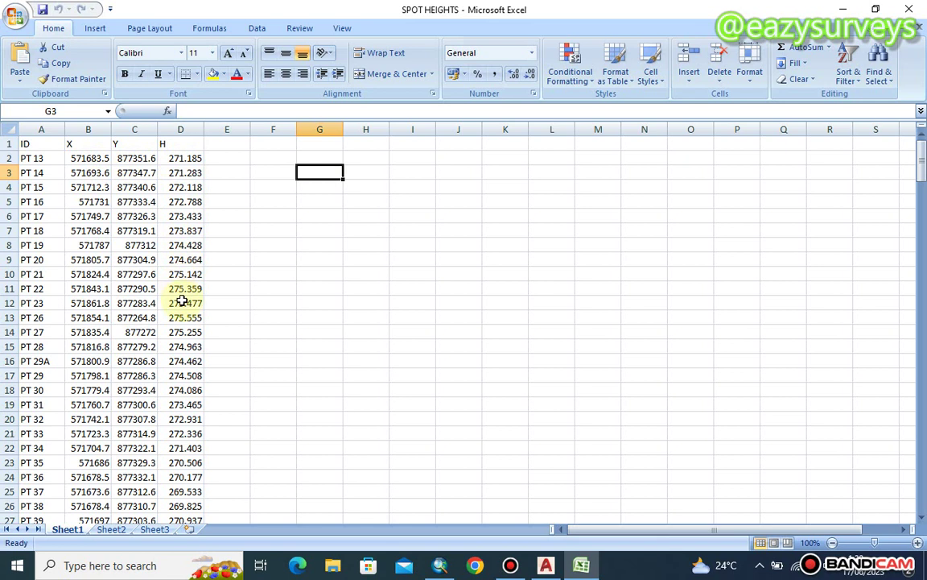
pyautogui.scroll(-7, 181, 295)
pyautogui.scroll(-8, 182, 300)
pyautogui.scroll(11, 182, 300)
pyautogui.scroll(4, 181, 300)
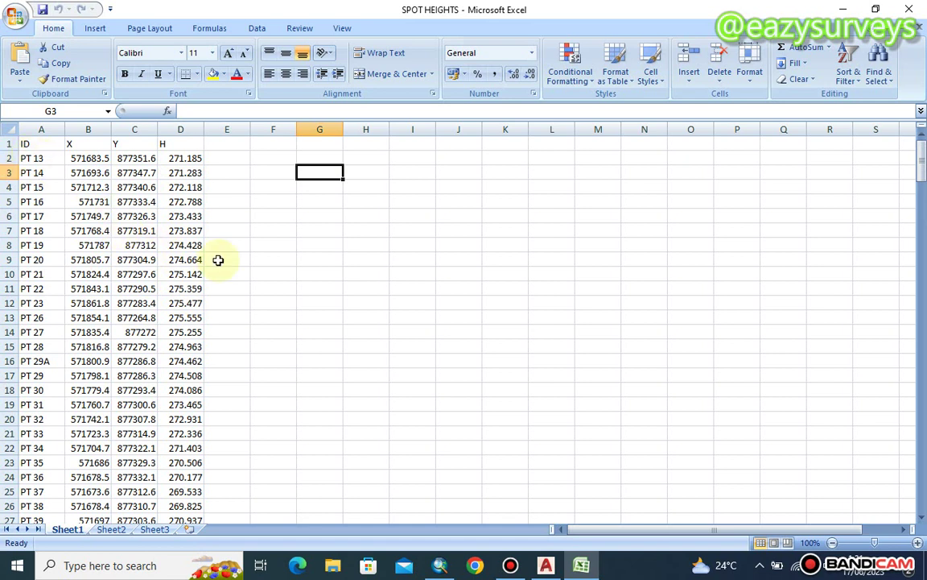
pyautogui.click(273, 158)
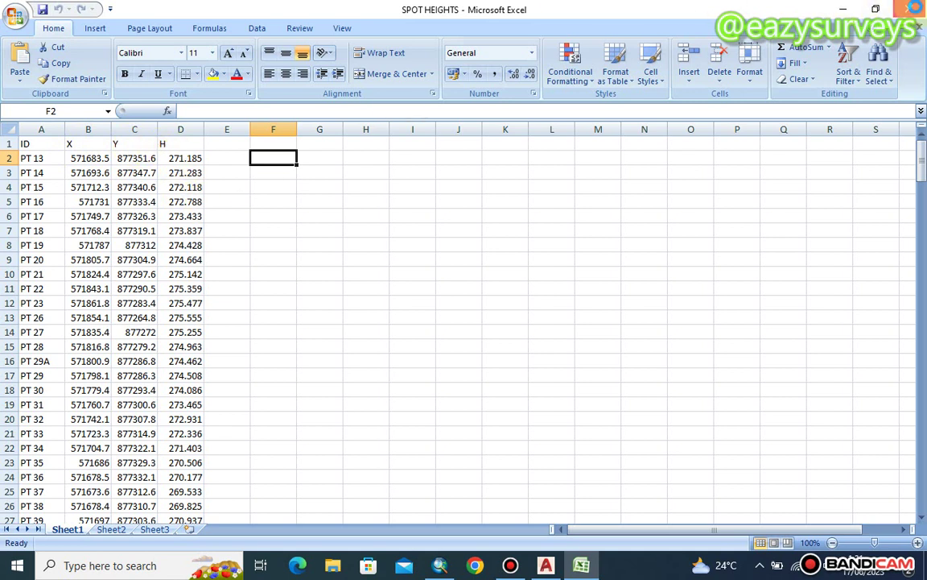
pyautogui.click(911, 10)
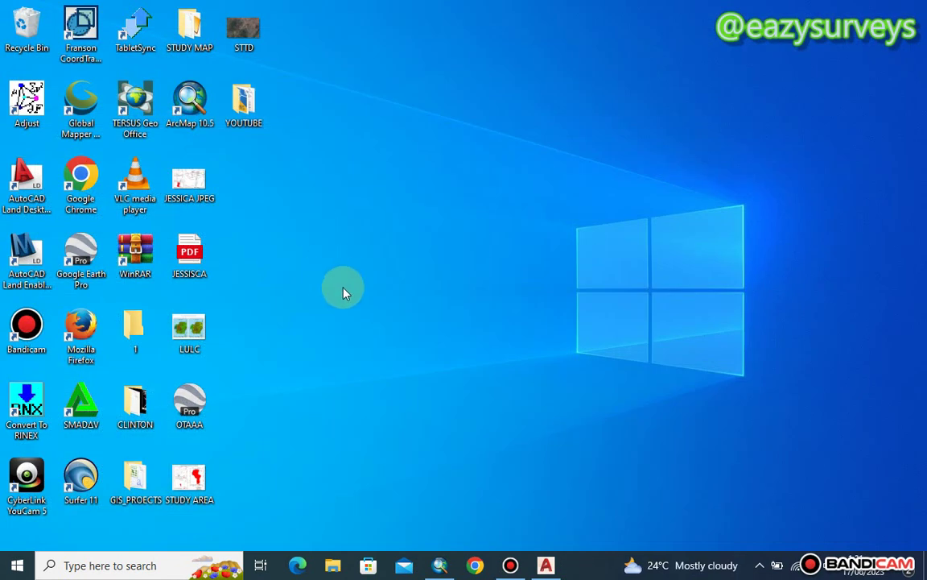
# - Launch Surfer 11 and load the SPOT HEIGHTS worksheet from the YOUTUBE desktop folder as data for gridding
pyautogui.doubleClick(80, 477)
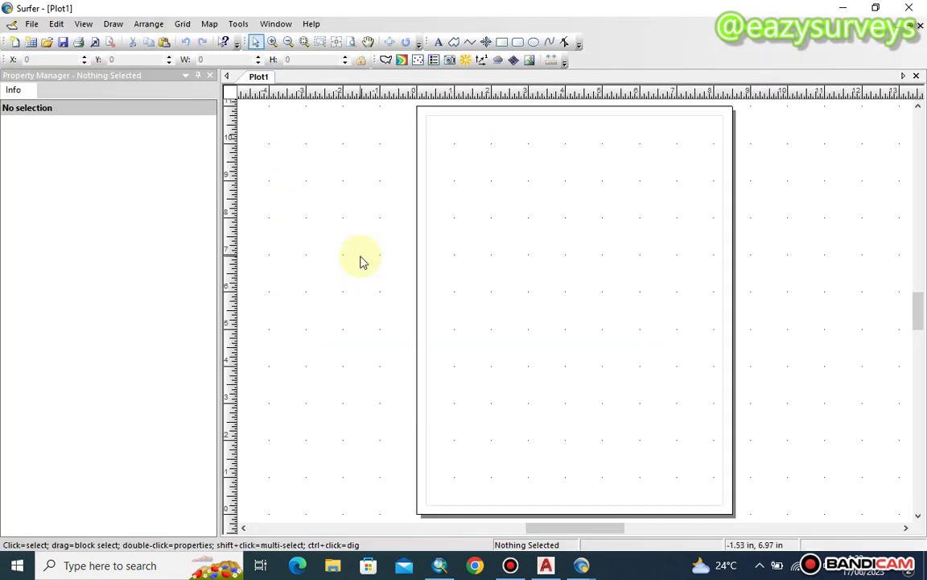
pyautogui.click(183, 26)
pyautogui.click(201, 40)
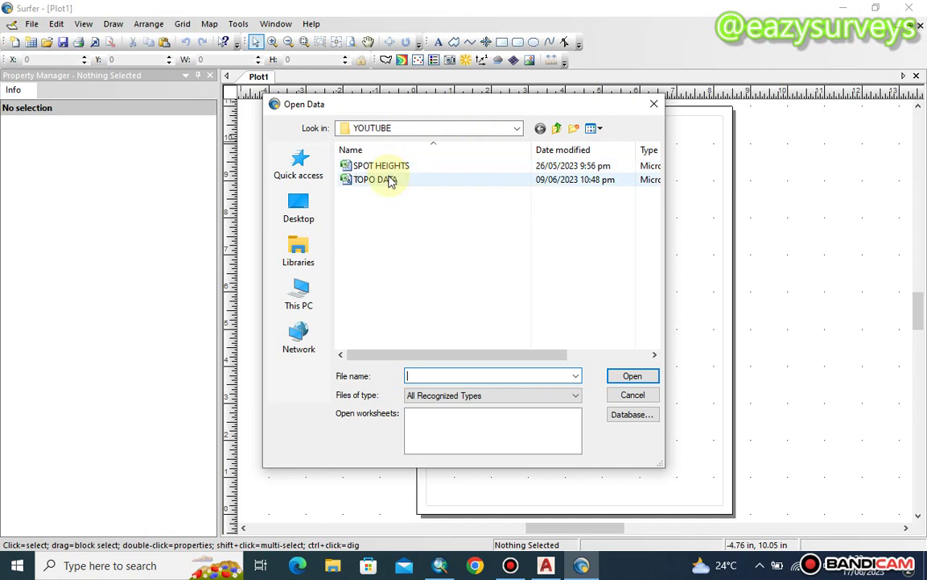
pyautogui.click(515, 130)
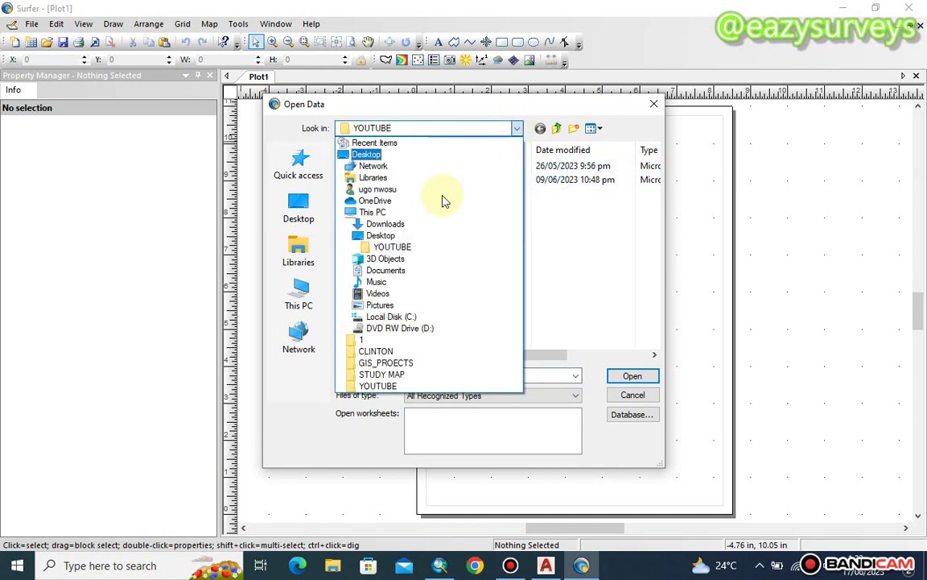
pyautogui.click(390, 248)
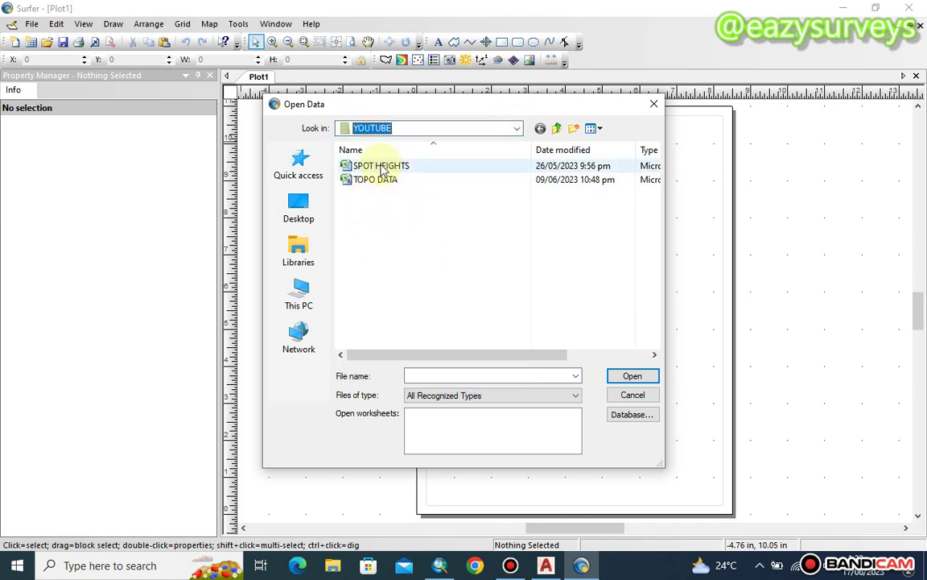
pyautogui.click(383, 167)
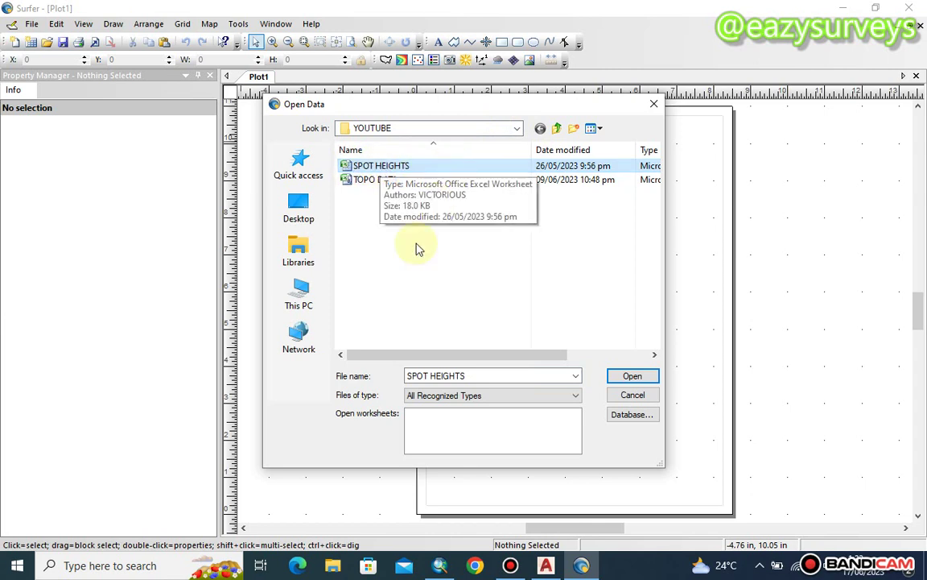
pyautogui.click(632, 376)
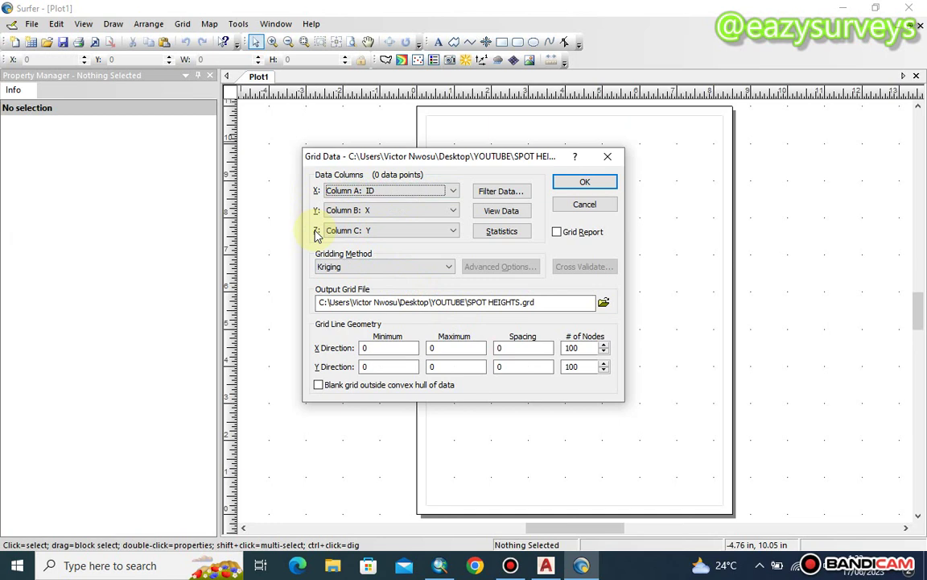
# - Assign the gridding data columns: X to Column B, Y to Column C and Z to Column D (H)
pyautogui.click(394, 193)
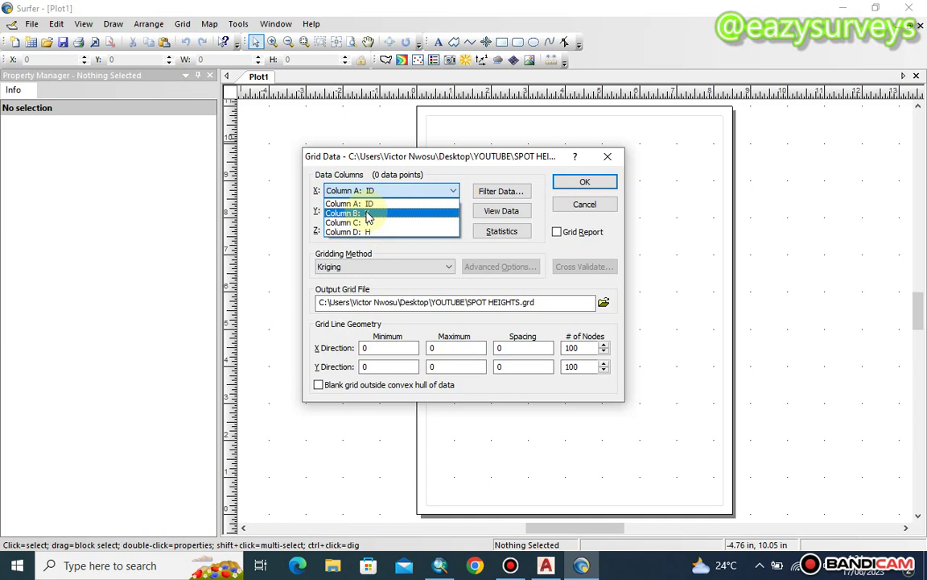
pyautogui.click(367, 214)
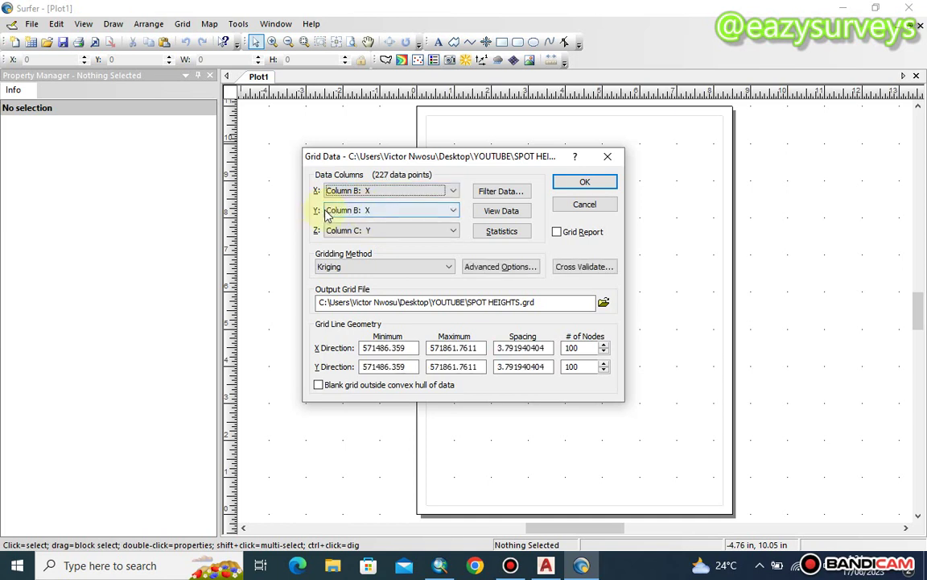
pyautogui.click(370, 214)
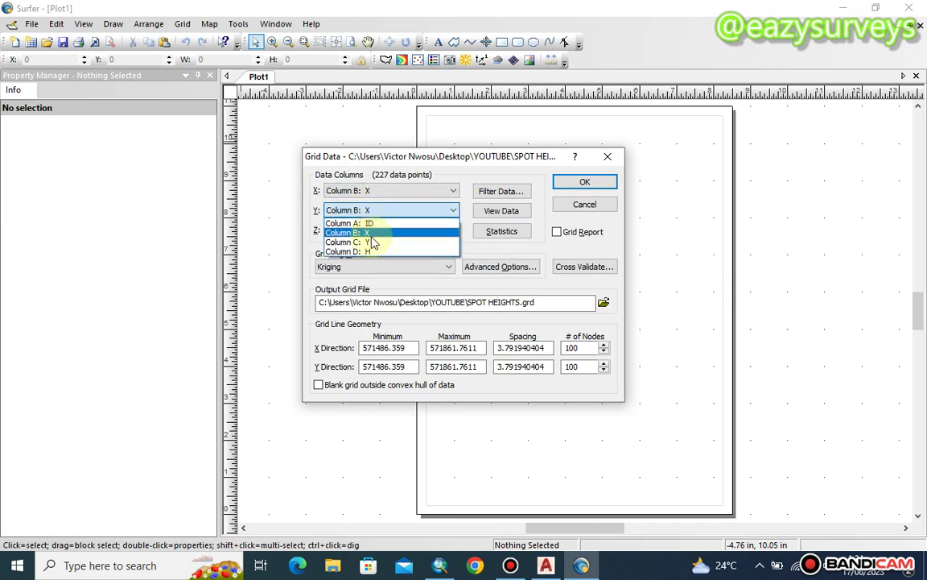
pyautogui.click(371, 243)
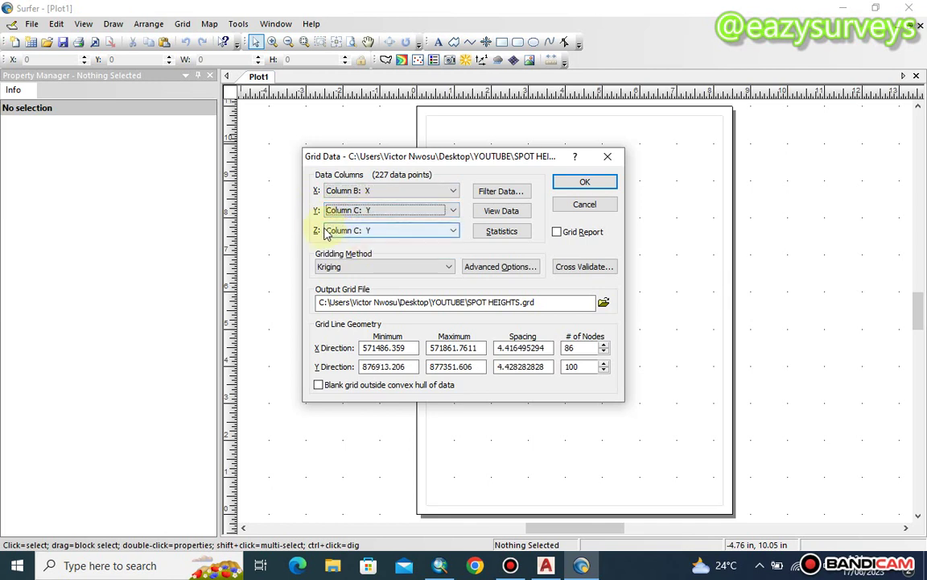
pyautogui.click(374, 232)
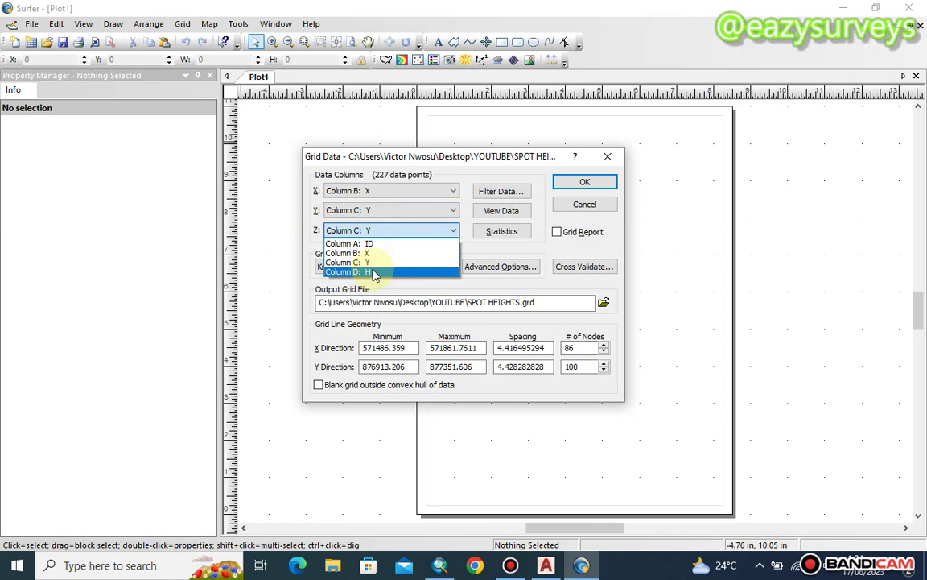
pyautogui.click(375, 272)
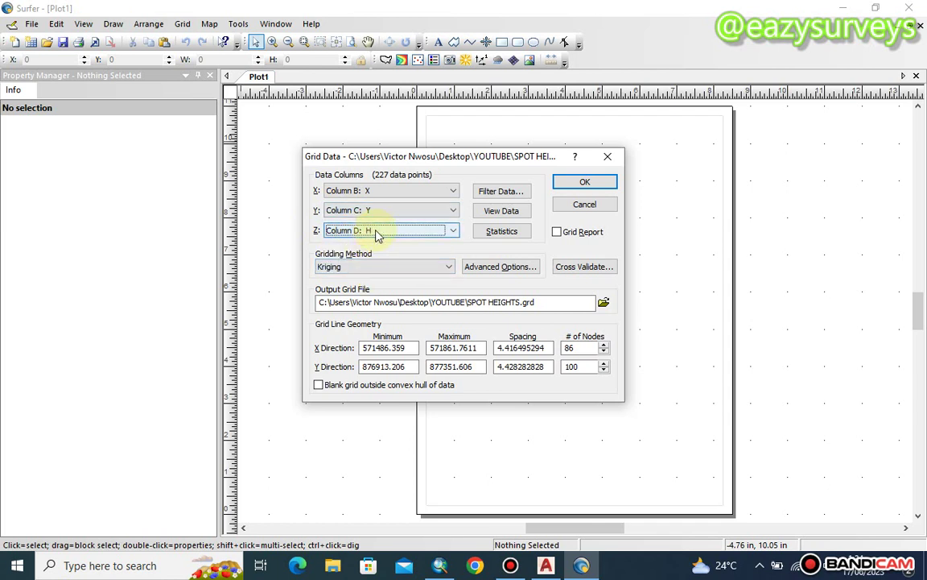
# - View the source data to check the ID, X, Y and H columns against the gridding assignments
pyautogui.click(502, 210)
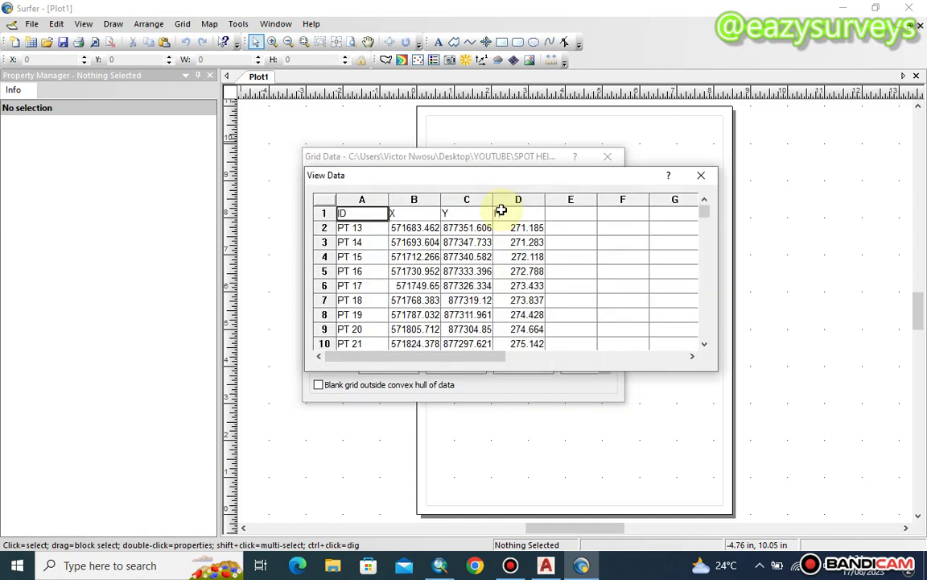
pyautogui.scroll(-1, 364, 231)
pyautogui.scroll(1, 370, 232)
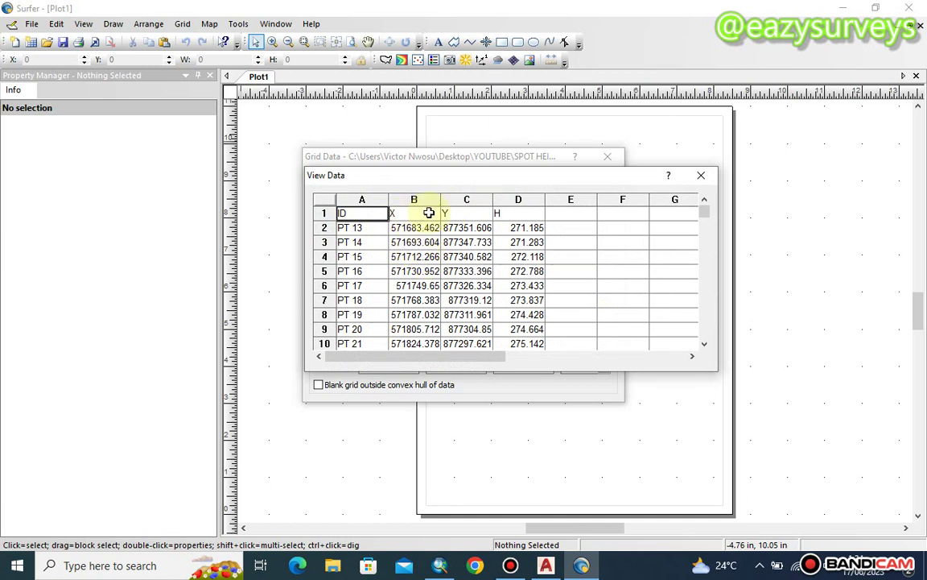
pyautogui.scroll(-1, 426, 236)
pyautogui.scroll(1, 424, 232)
pyautogui.click(701, 175)
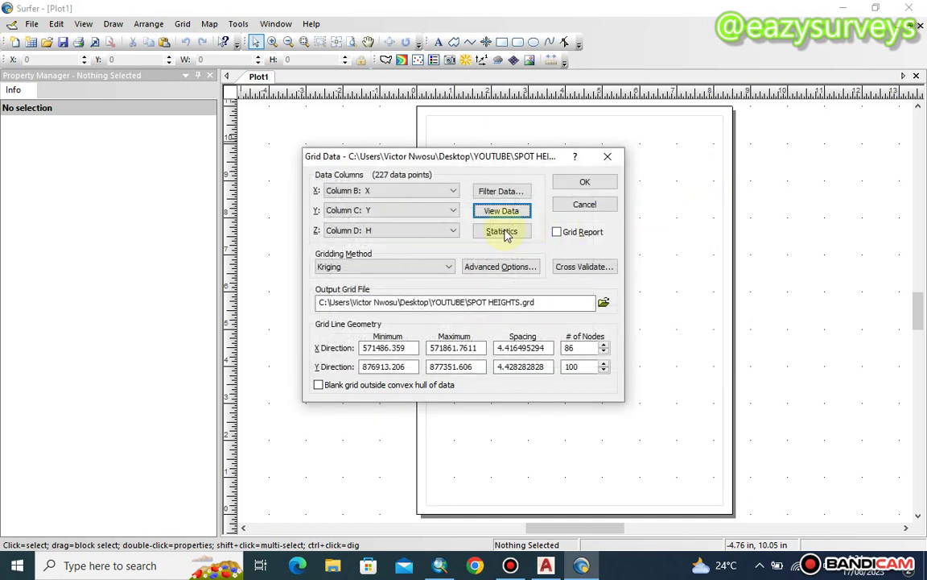
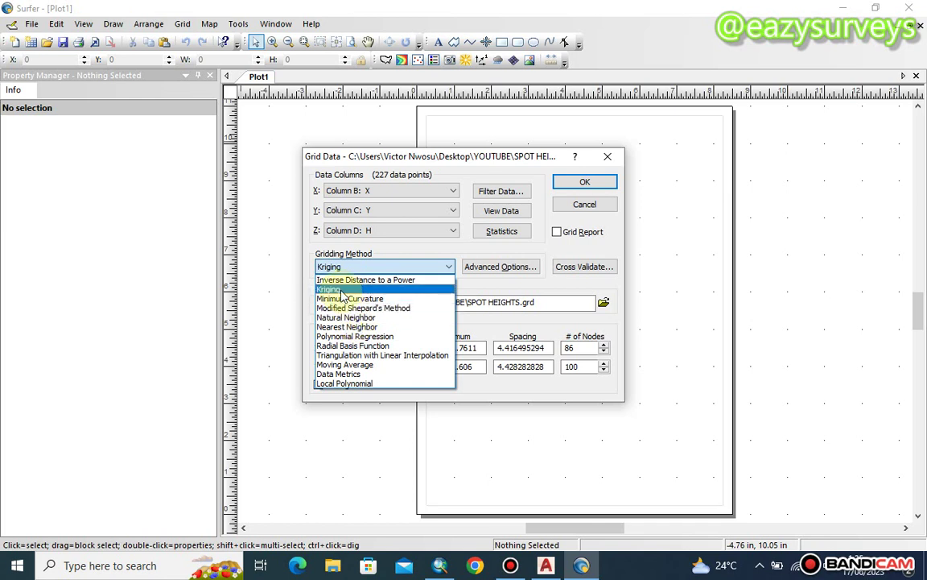
# - Create the SPOT HEIGHTS.grd grid file with the Kriging gridding method and no grid report
pyautogui.click(342, 291)
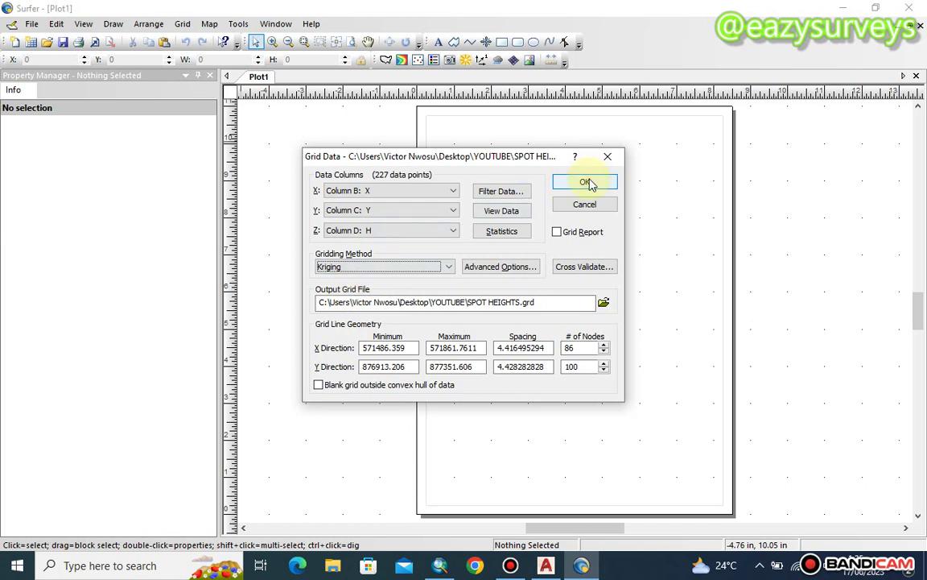
pyautogui.click(561, 237)
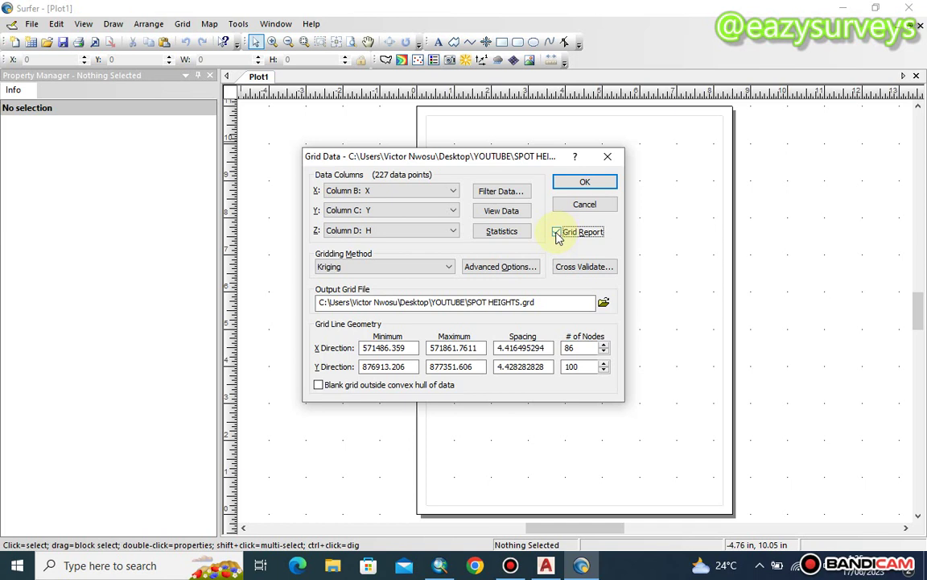
pyautogui.click(557, 233)
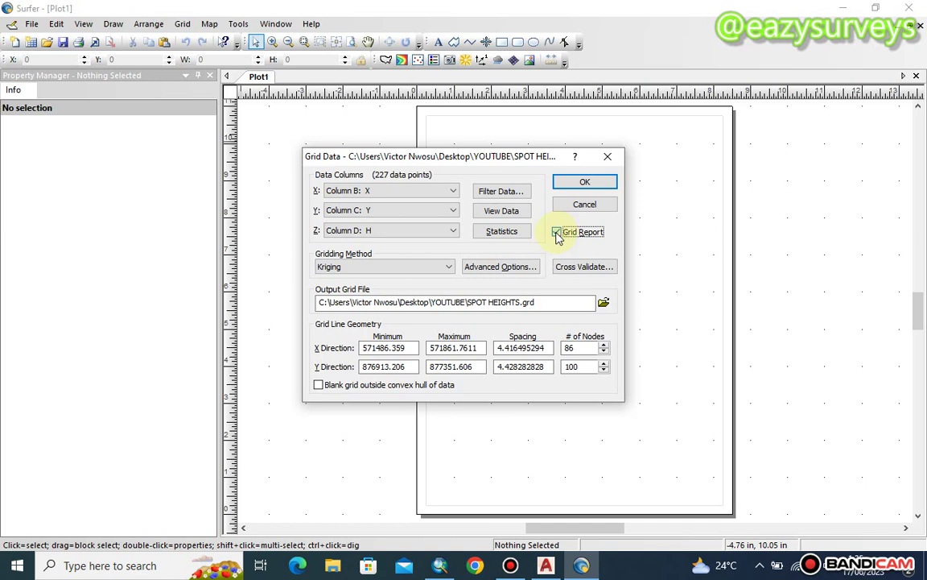
pyautogui.click(583, 184)
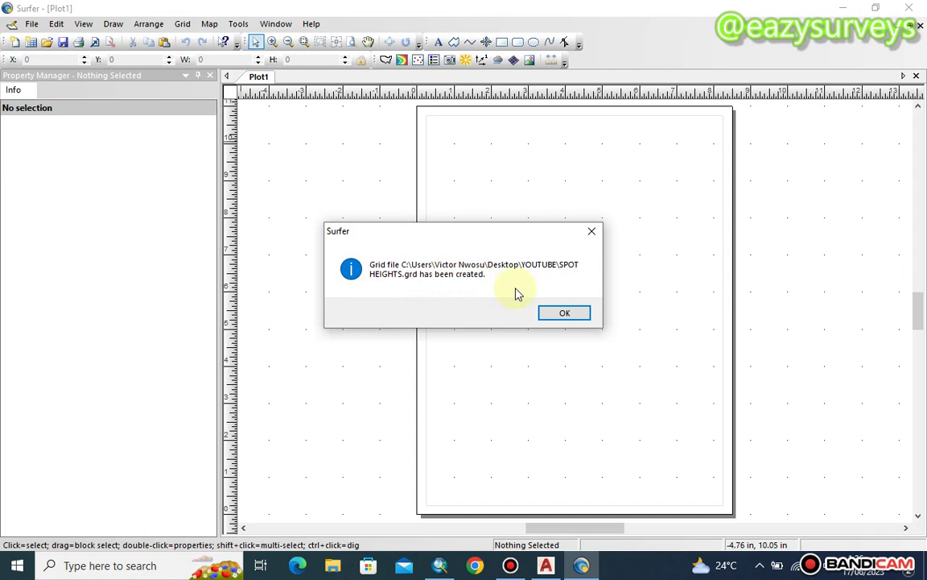
pyautogui.click(564, 314)
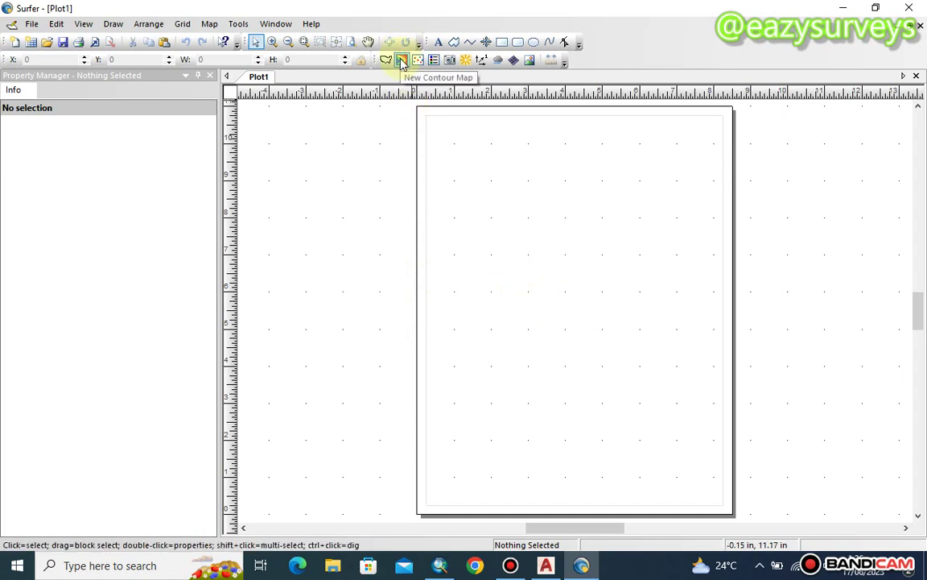
# - Create a new contour map from the SPOT HEIGHTS grid file
pyautogui.click(209, 28)
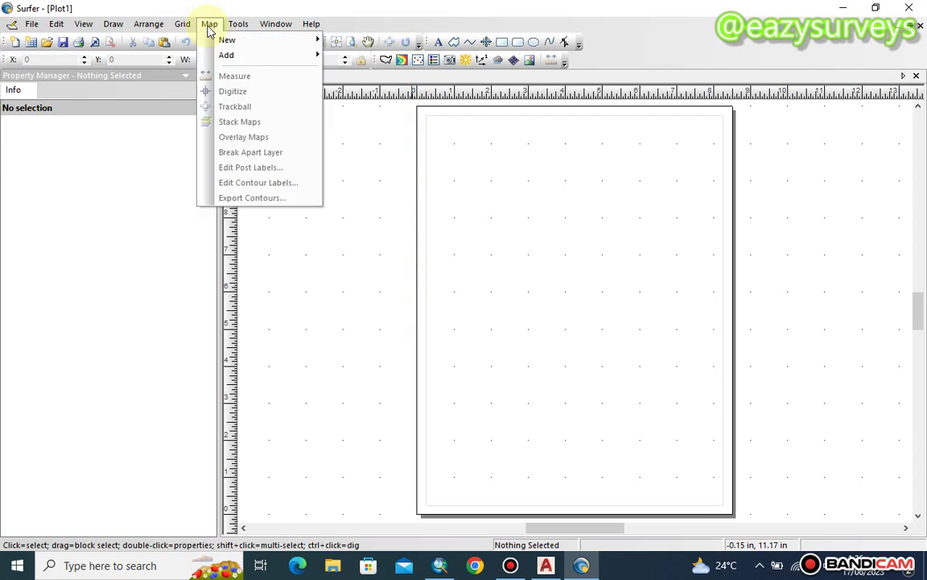
pyautogui.moveTo(226, 40)
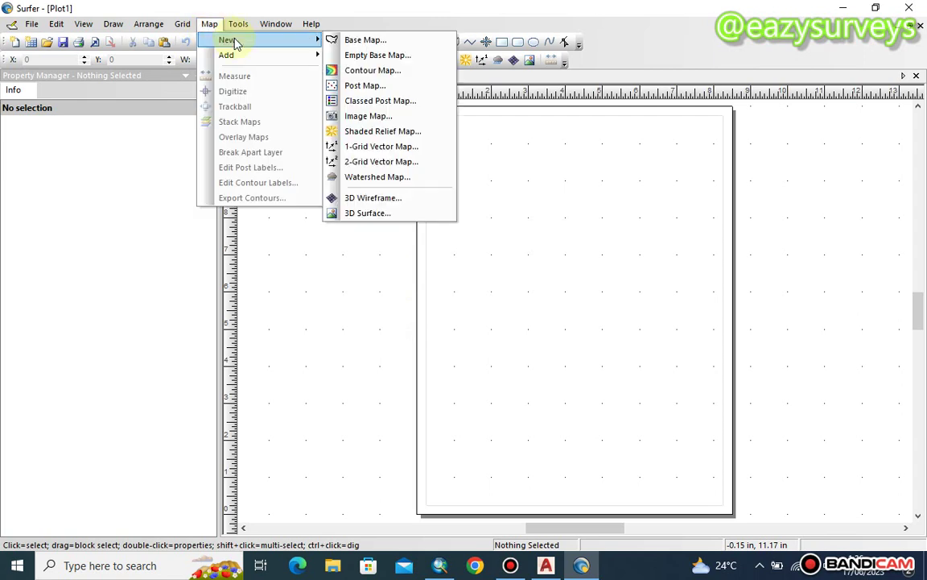
pyautogui.click(366, 71)
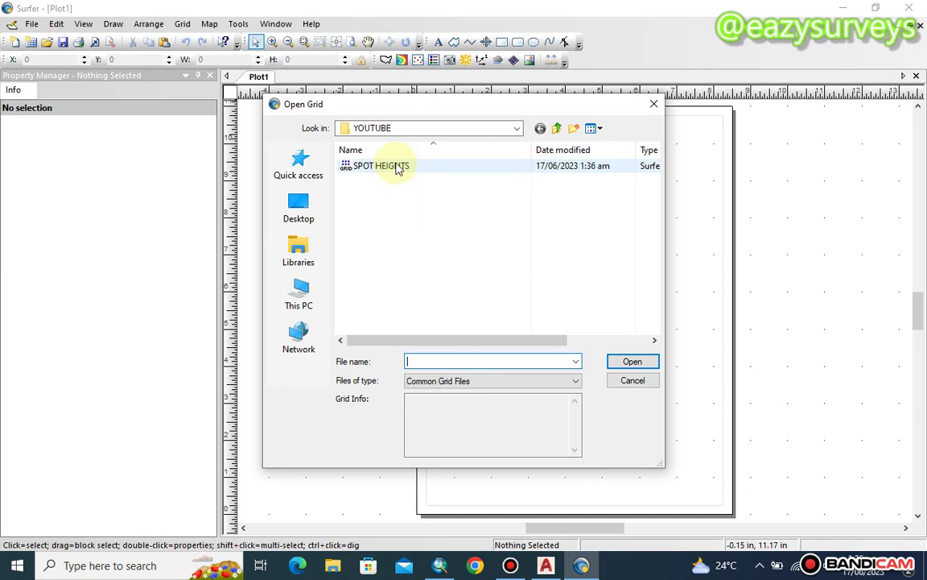
pyautogui.click(396, 167)
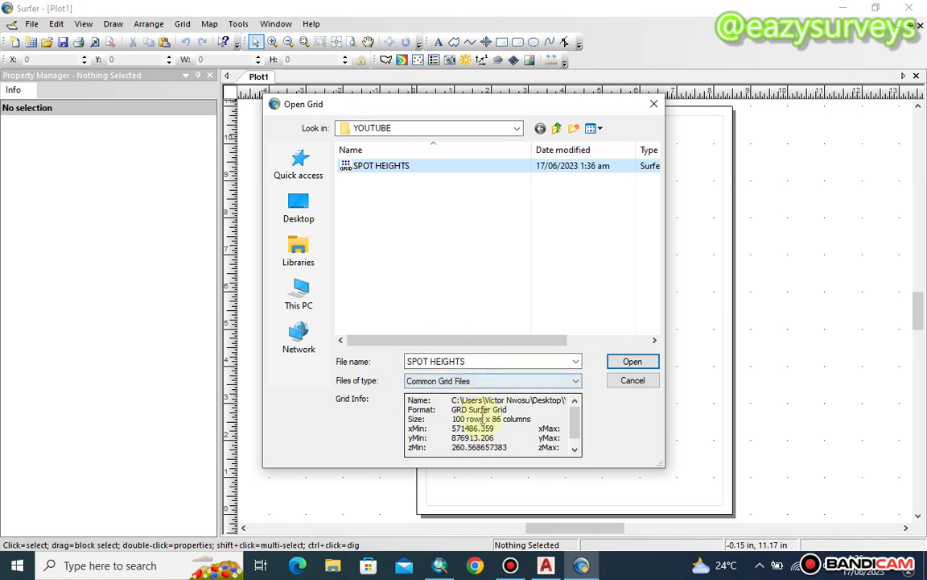
pyautogui.click(625, 360)
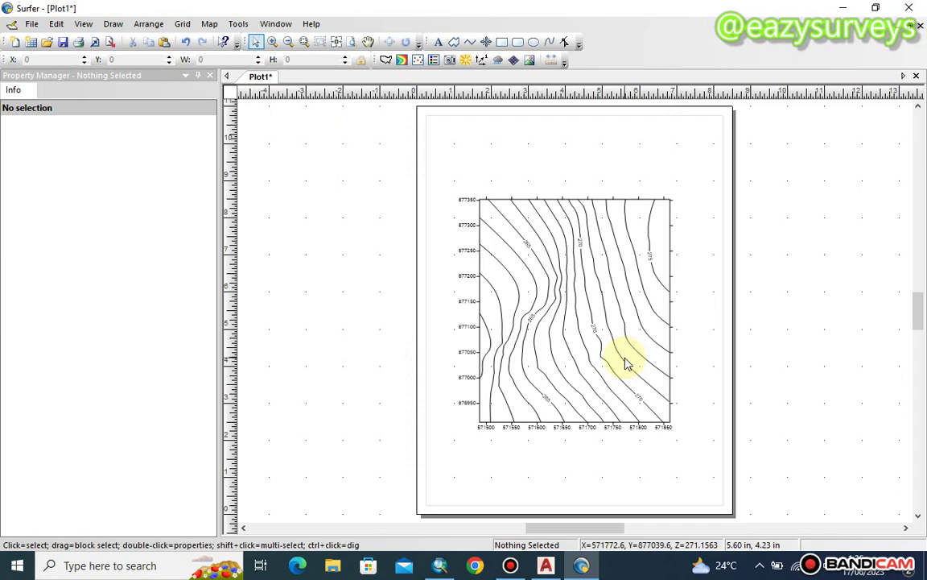
# - Set the contour interval of the SPOT HEIGHTS contour map's levels to 0.5
pyautogui.click(542, 280)
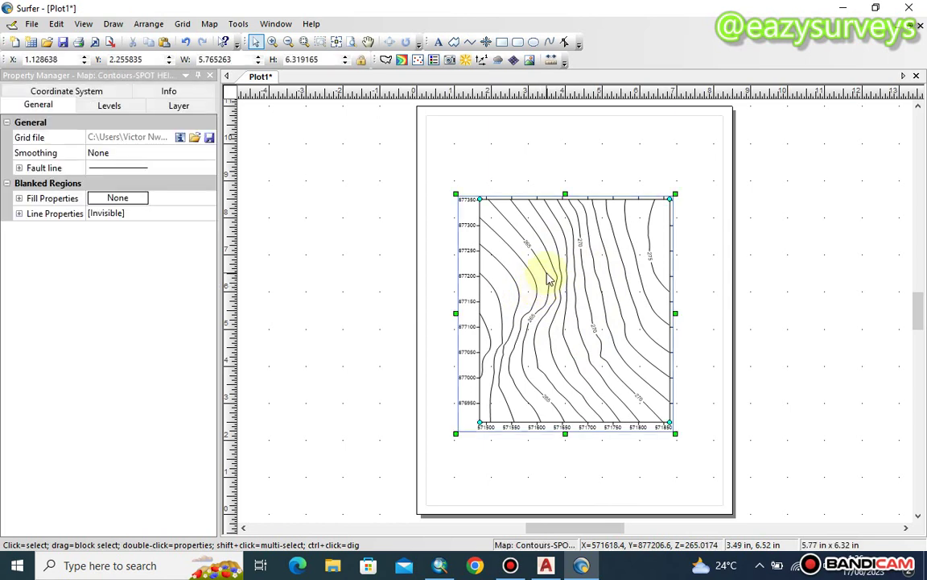
pyautogui.click(109, 107)
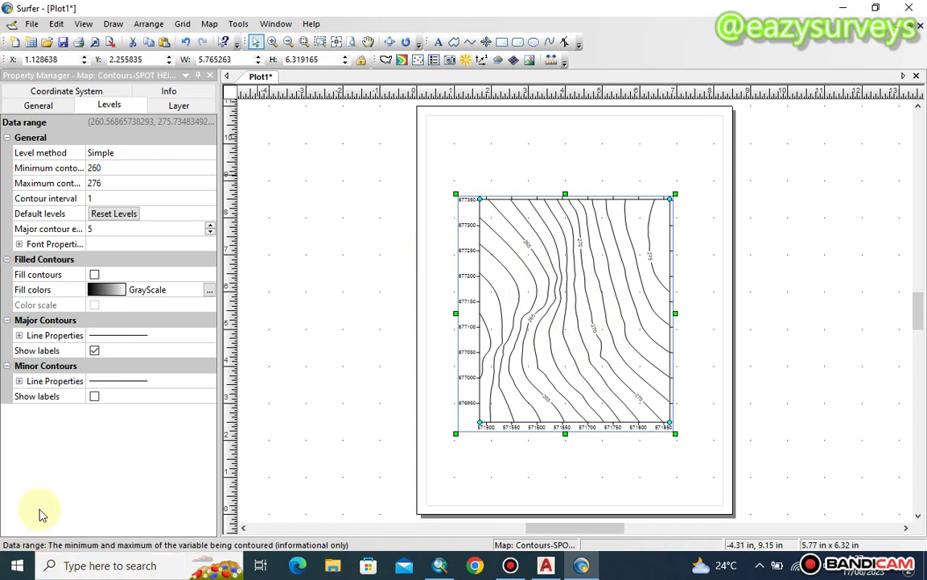
pyautogui.click(98, 200)
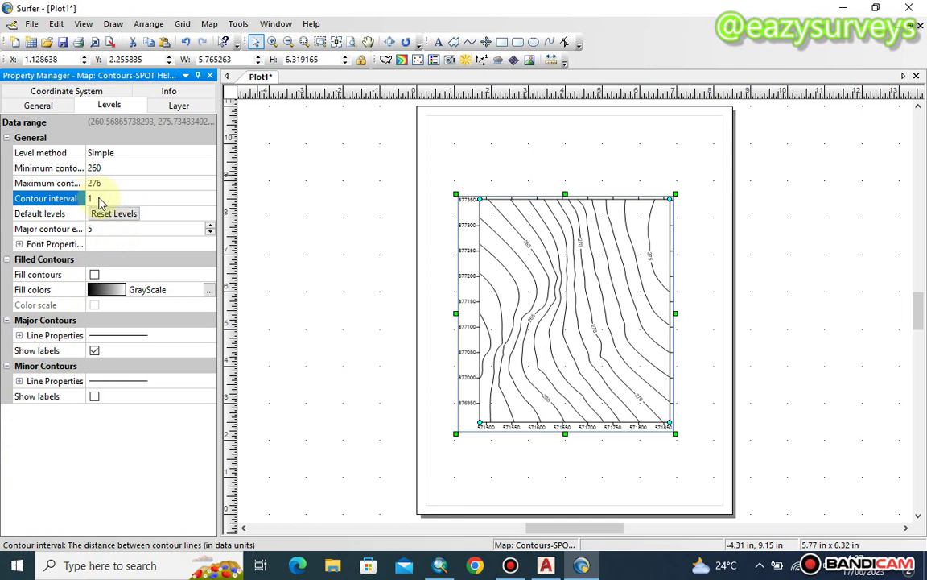
pyautogui.click(92, 202)
pyautogui.write('0.5')
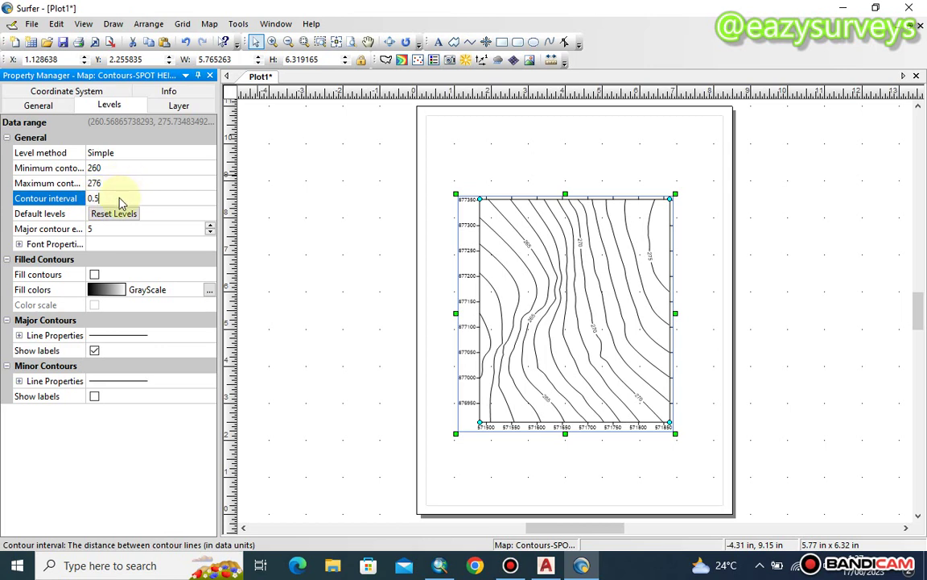
pyautogui.press('Return')
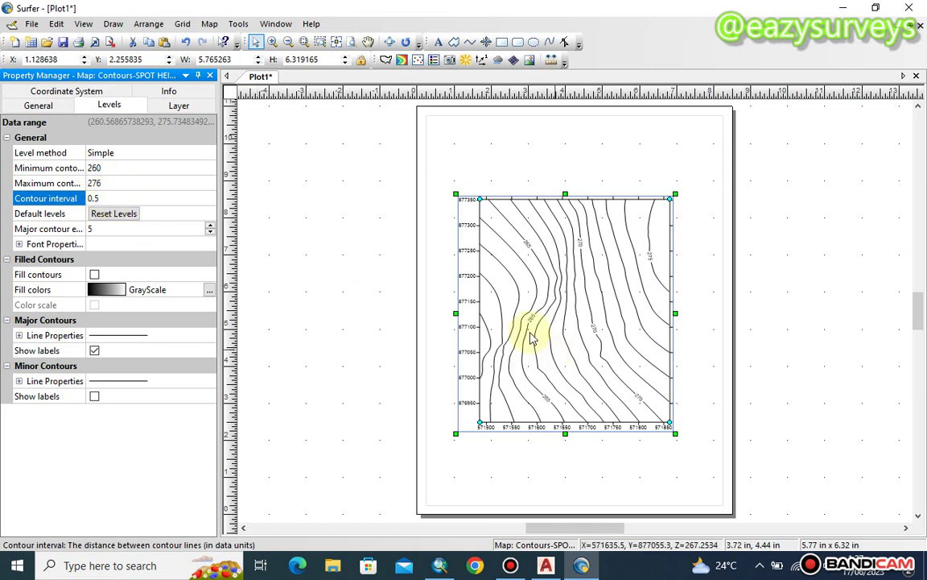
# - Make every third contour line of the map a major contour
pyautogui.click(113, 230)
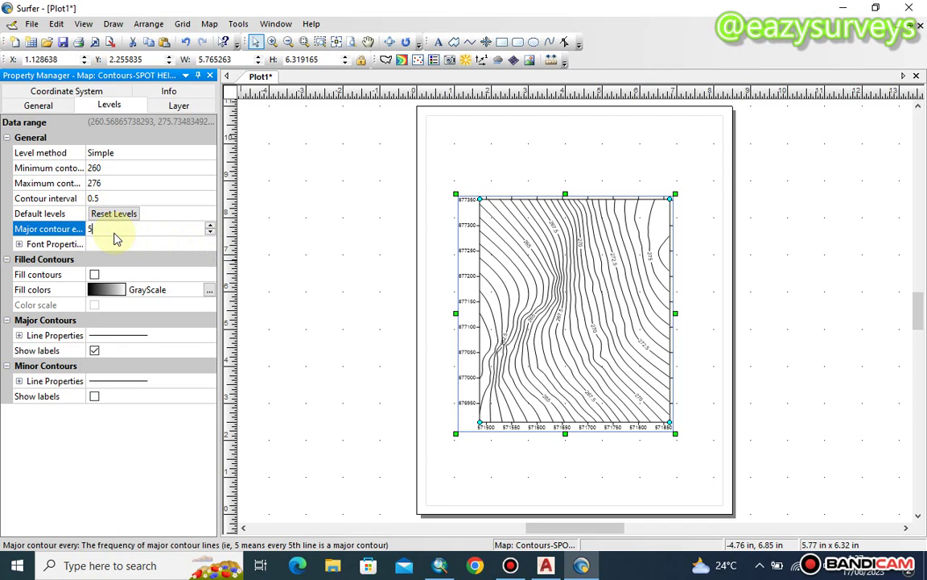
pyautogui.click(210, 233)
pyautogui.click(210, 233)
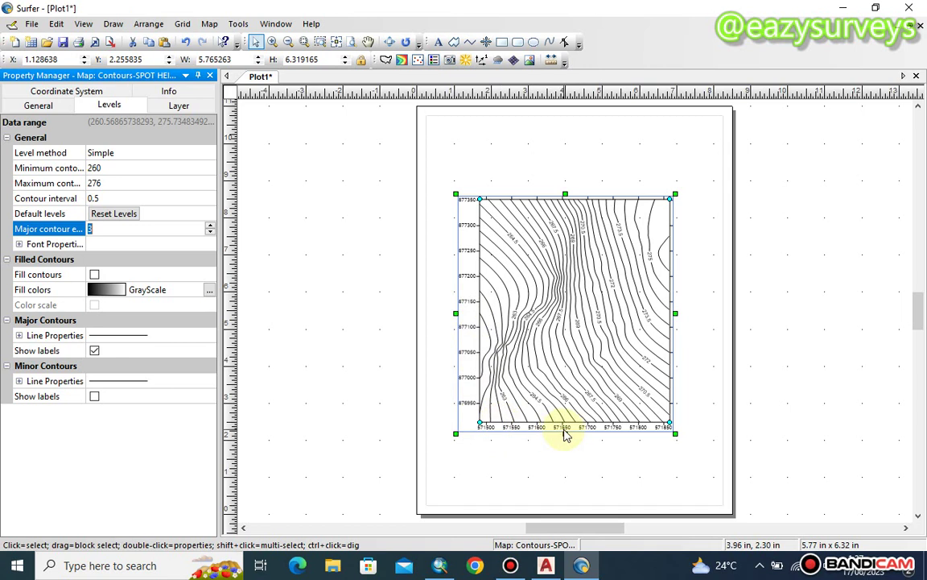
# - Try out the GrayScale contour fill with its color scale, and turn both off again
pyautogui.click(93, 275)
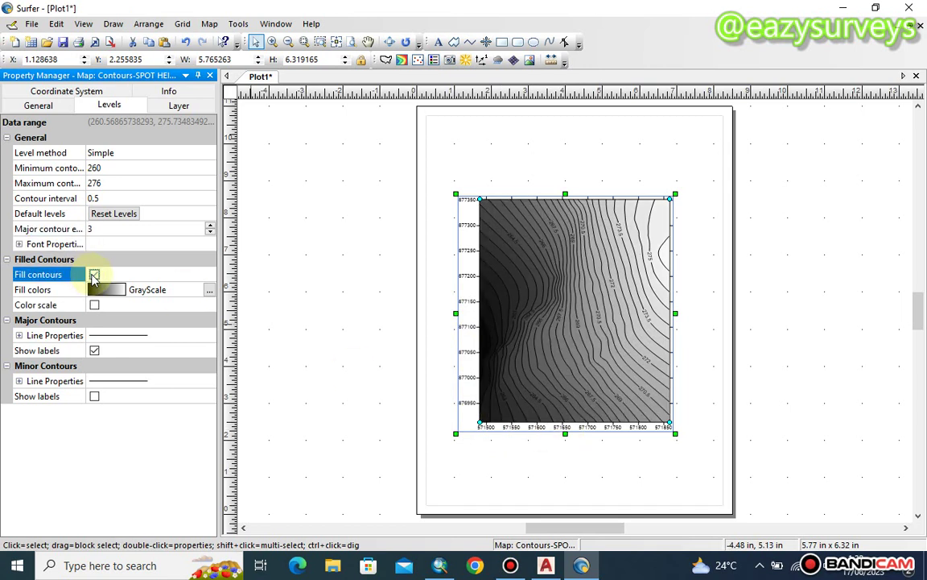
pyautogui.click(94, 305)
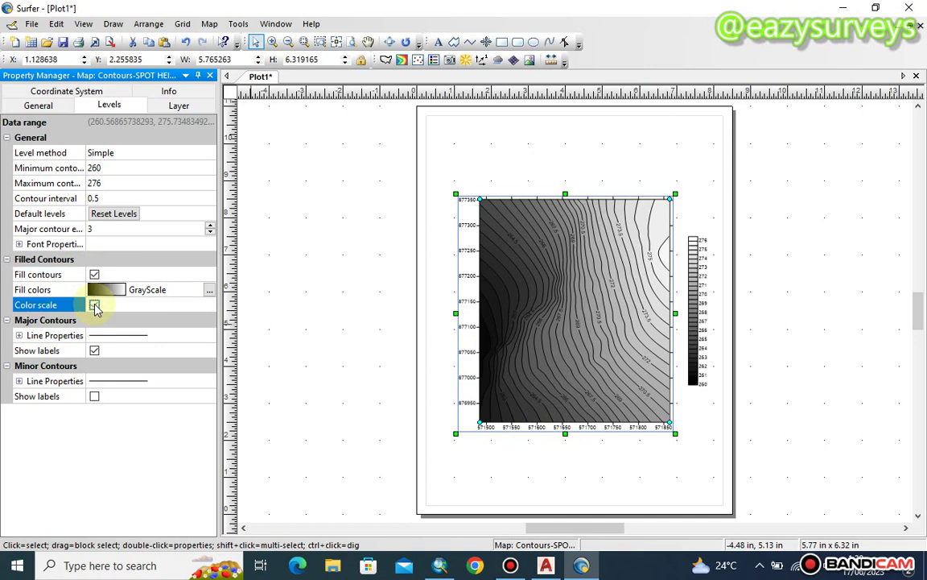
pyautogui.click(94, 306)
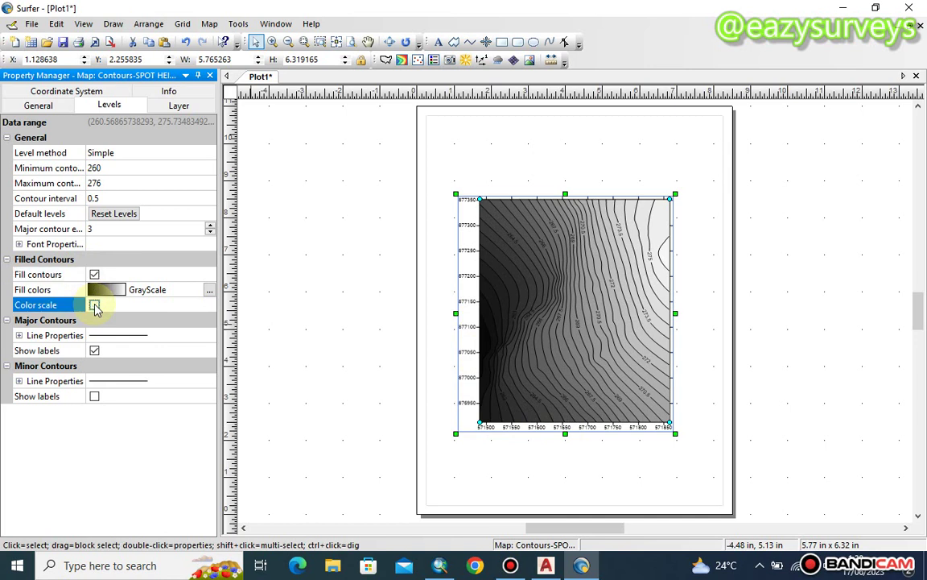
pyautogui.click(94, 276)
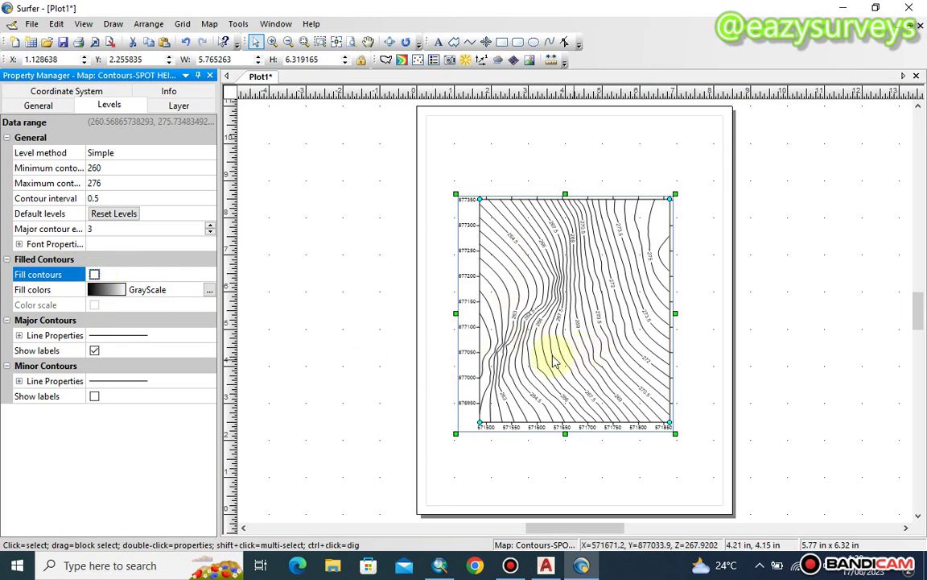
# - Hide the coordinate labels on the map's left and bottom axes
pyautogui.click(467, 270)
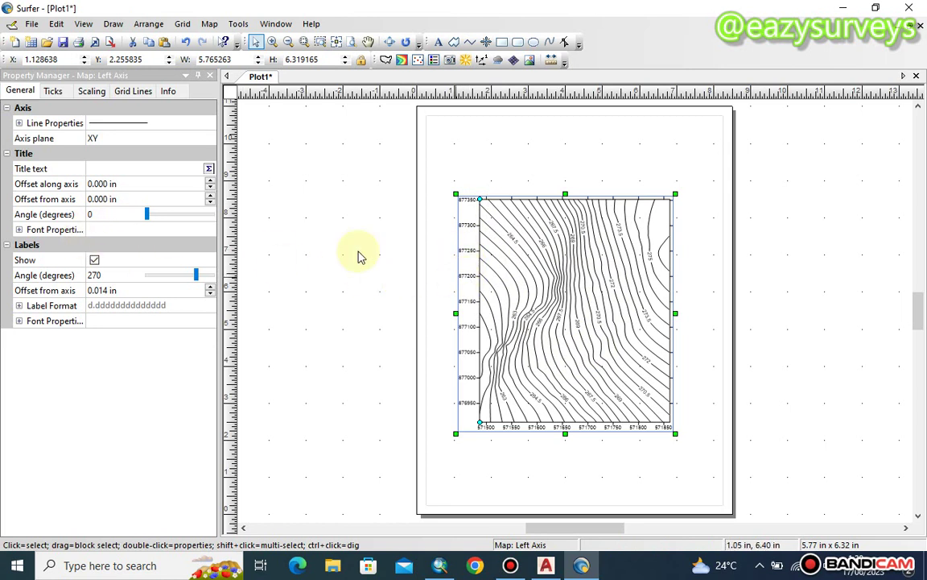
pyautogui.click(94, 260)
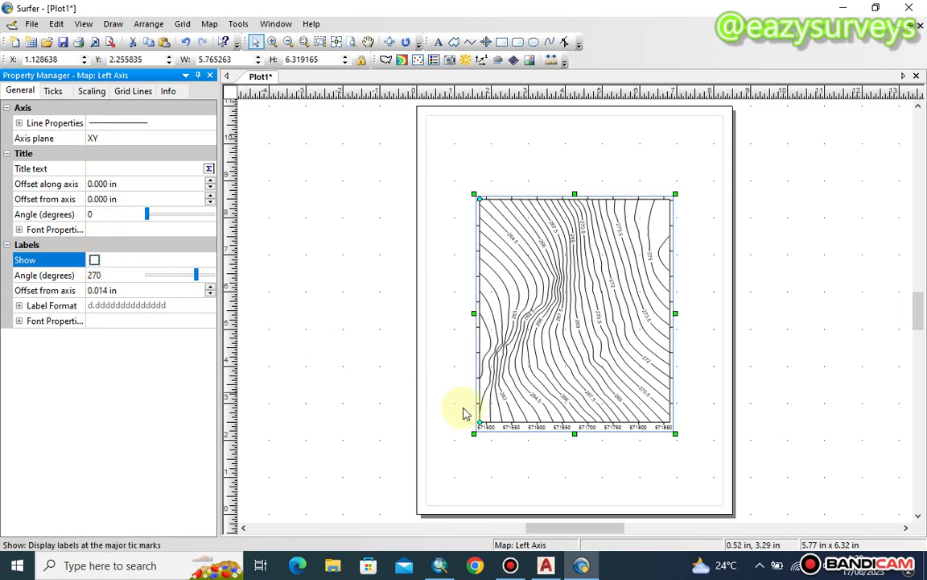
pyautogui.click(547, 431)
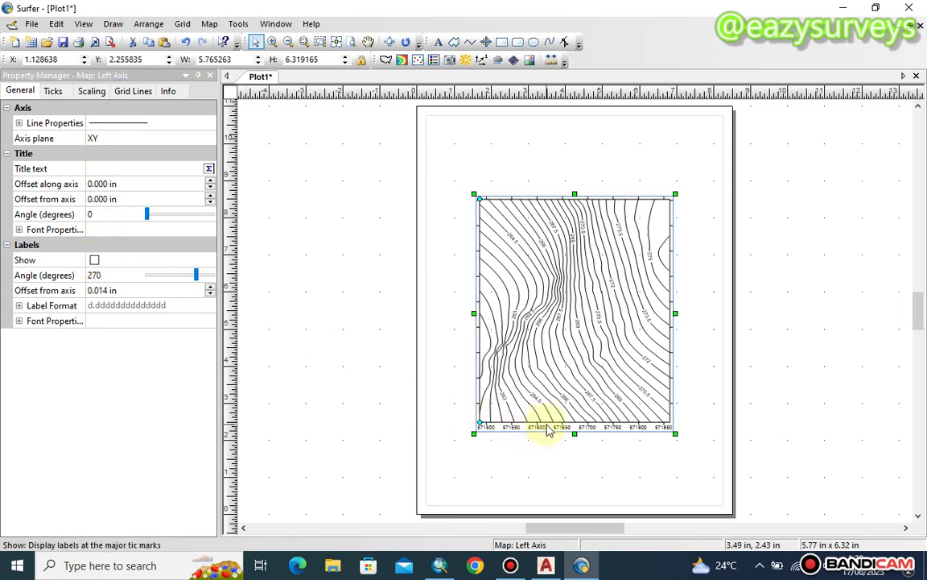
pyautogui.click(95, 260)
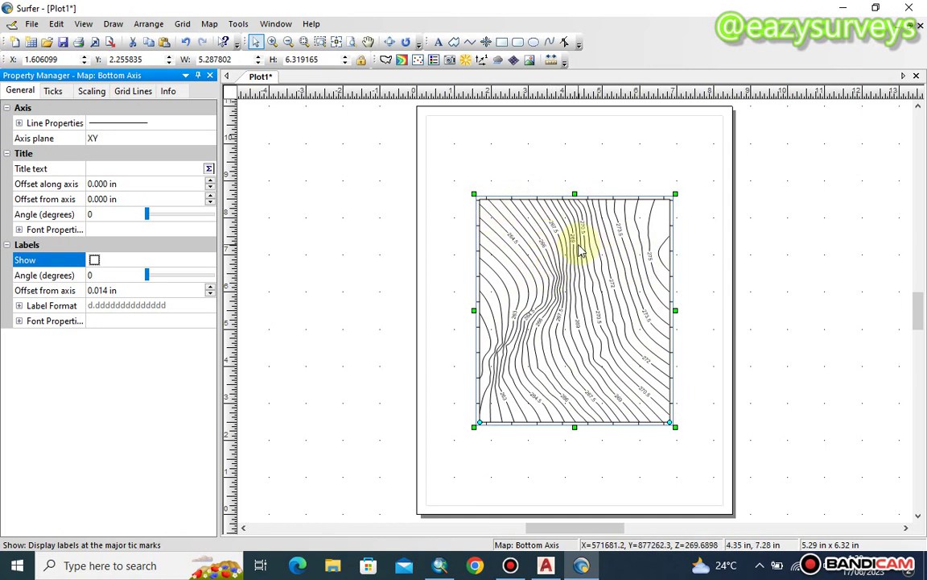
# - Export the contour map to the YOUTUBE folder as an AutoCAD DXF drawing named CONTOUR, using the default application scaling
pyautogui.click(30, 25)
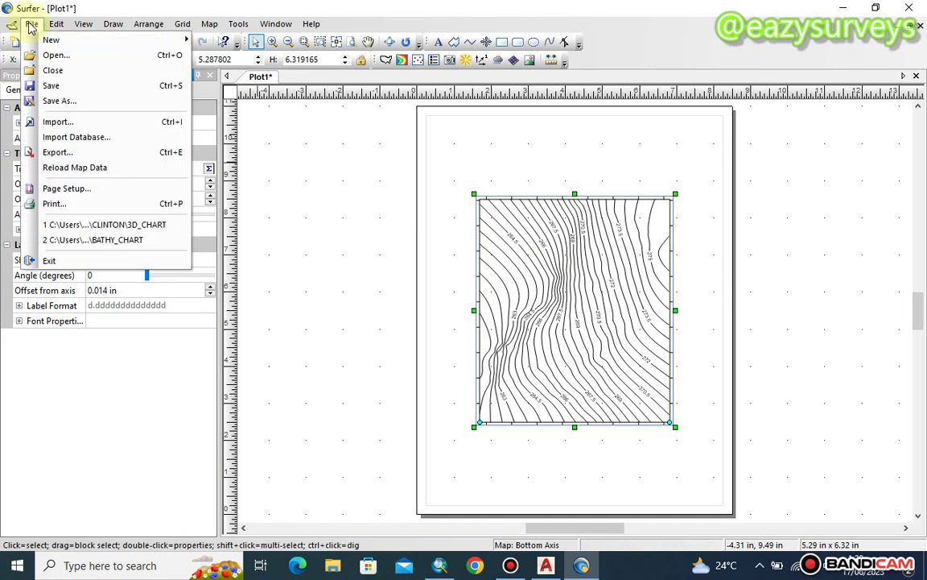
pyautogui.click(59, 152)
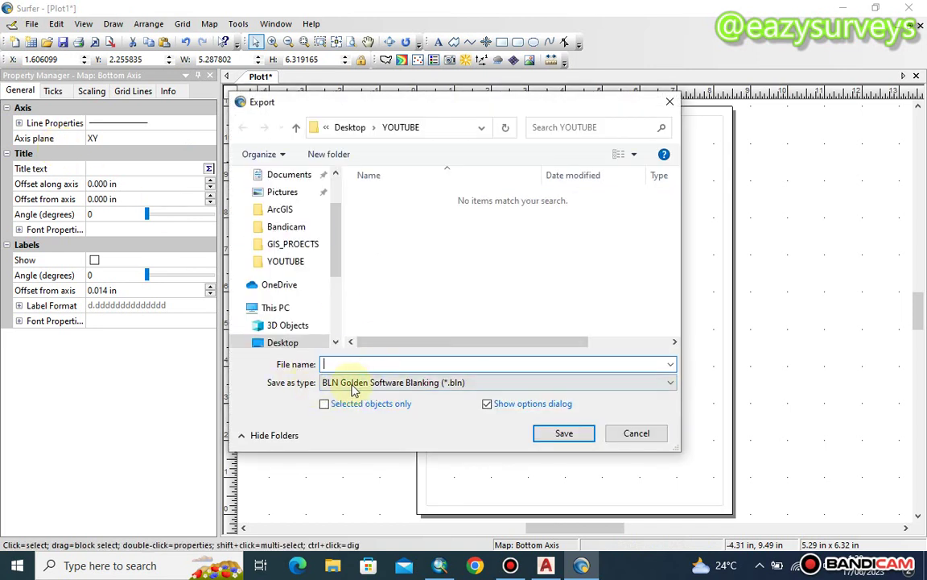
pyautogui.click(368, 385)
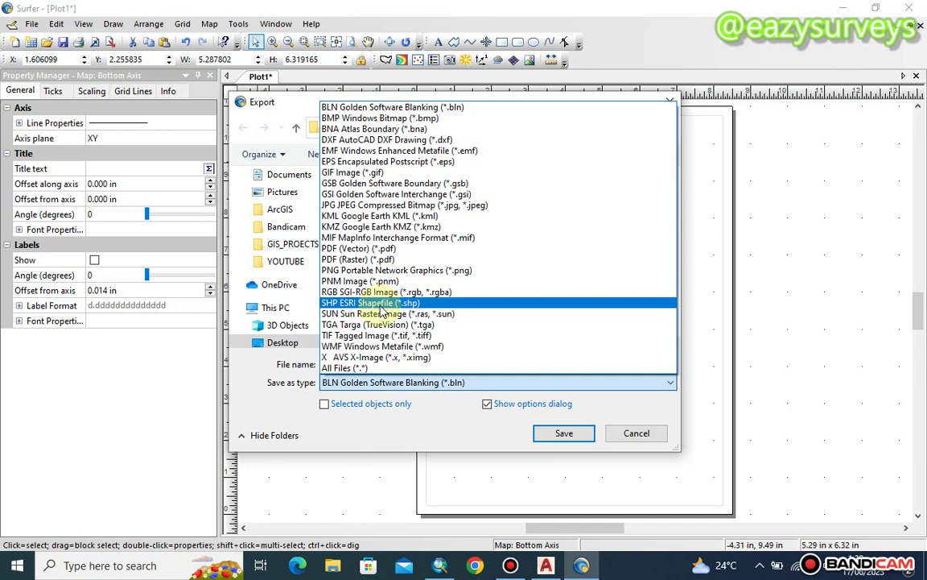
pyautogui.click(350, 139)
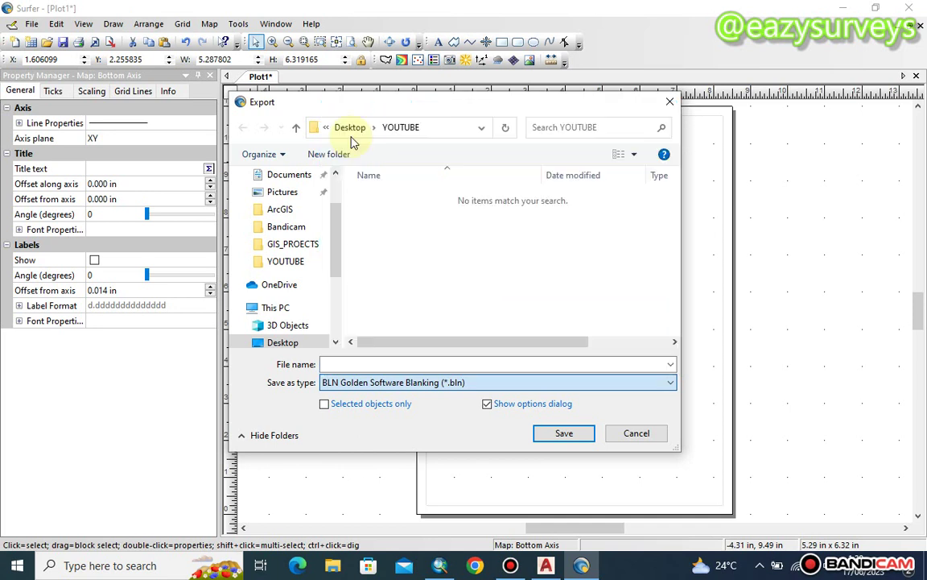
pyautogui.click(408, 363)
pyautogui.write('CONTOUR')
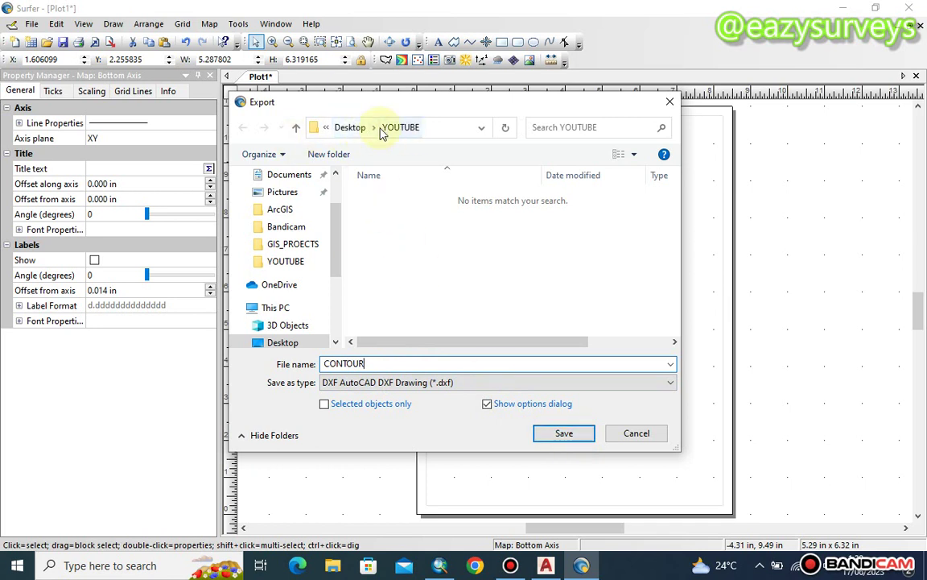
pyautogui.click(558, 433)
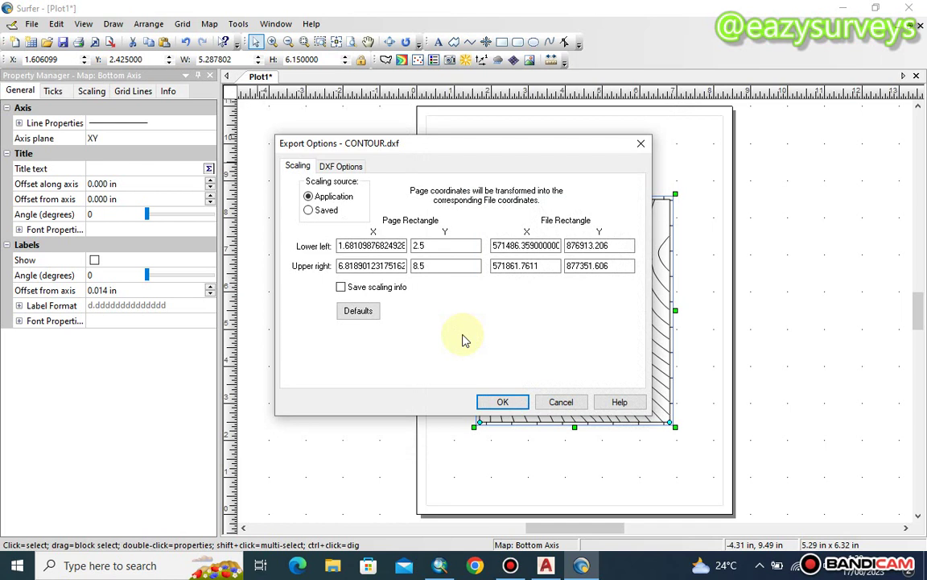
pyautogui.click(505, 403)
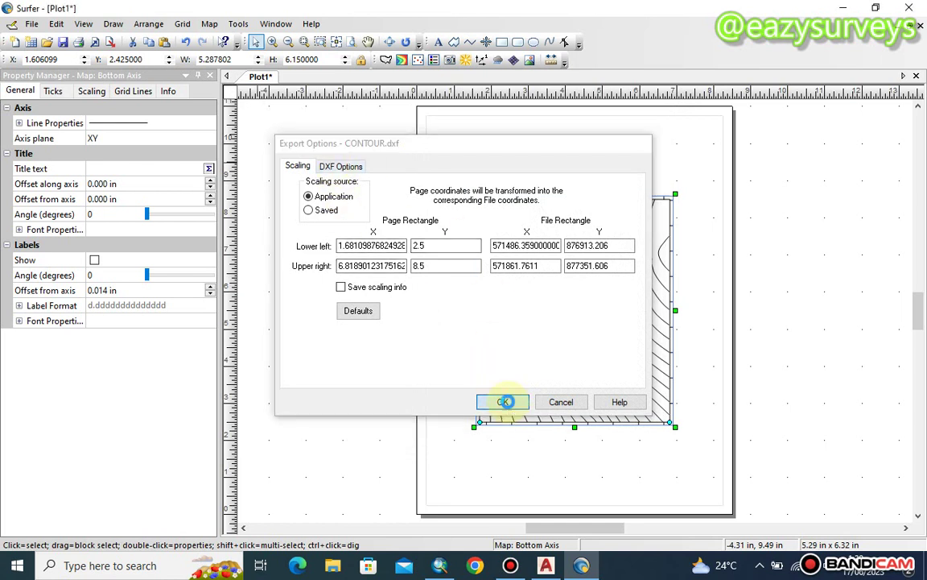
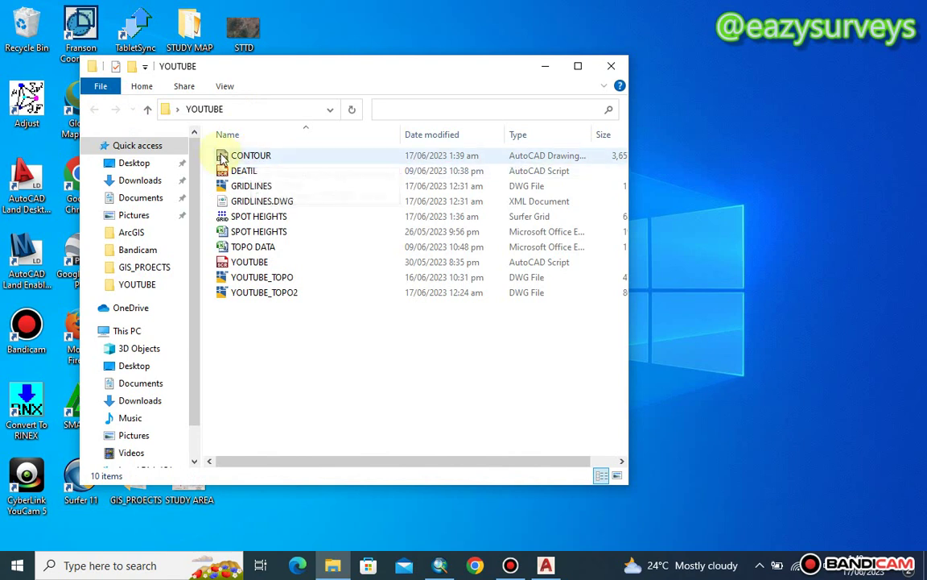
# - Open the exported CONTOUR drawing from the YOUTUBE folder in AutoCAD and bring the whole contour map into view
pyautogui.doubleClick(275, 161)
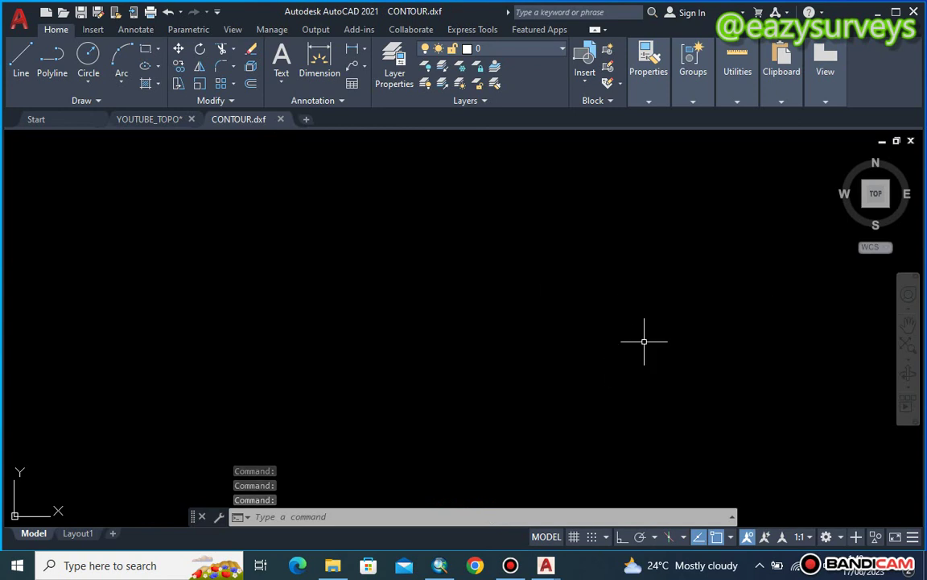
pyautogui.click(909, 347)
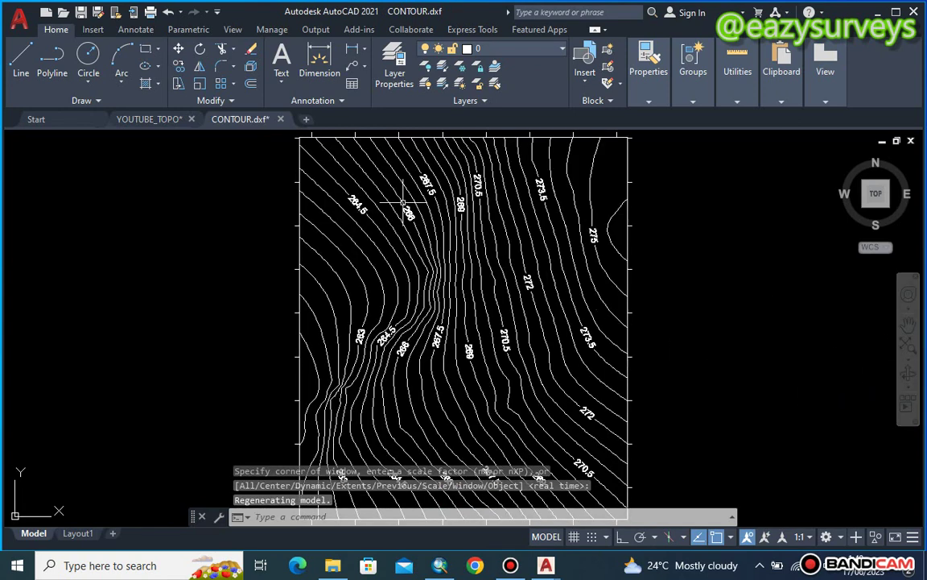
pyautogui.scroll(-2, 525, 339)
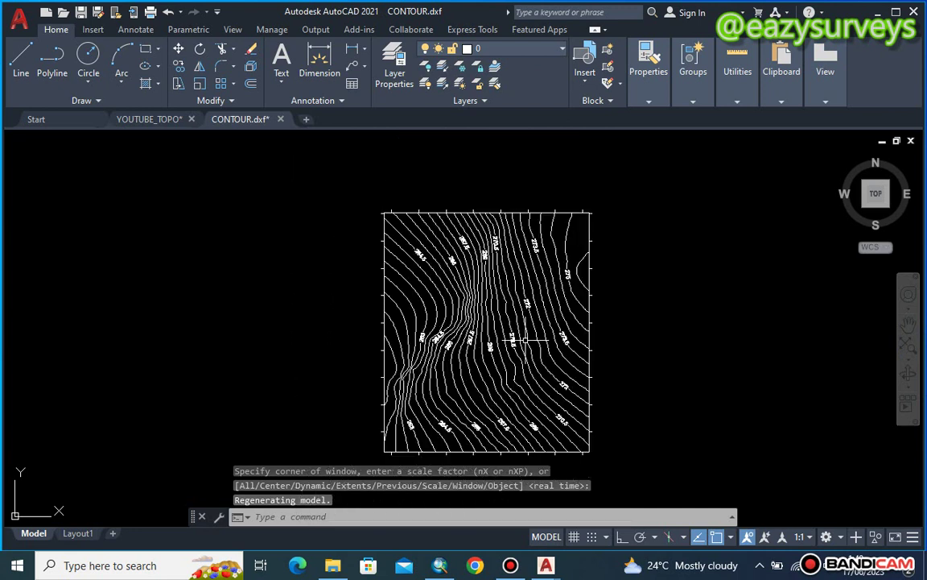
# - Delete the four border lines that frame the contours
pyautogui.click(590, 278)
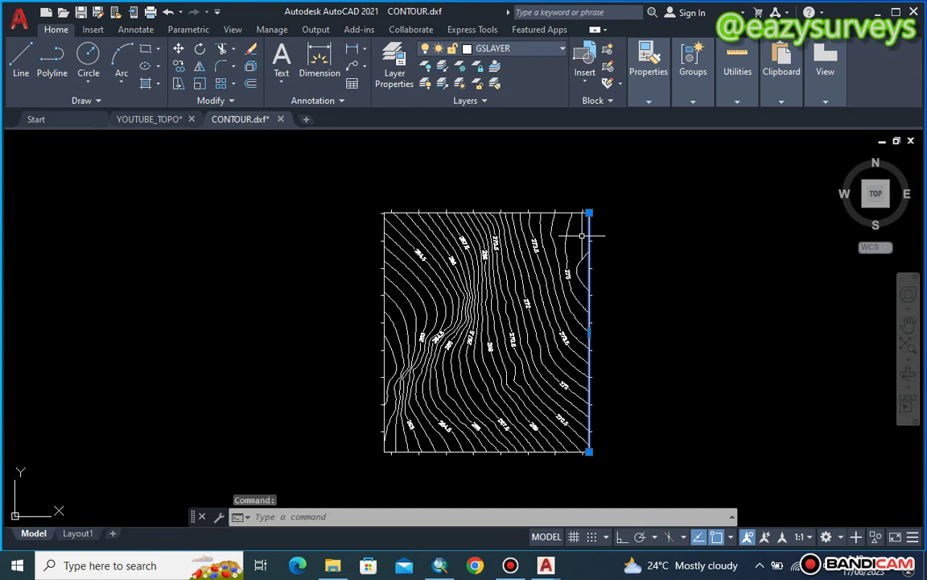
pyautogui.click(567, 214)
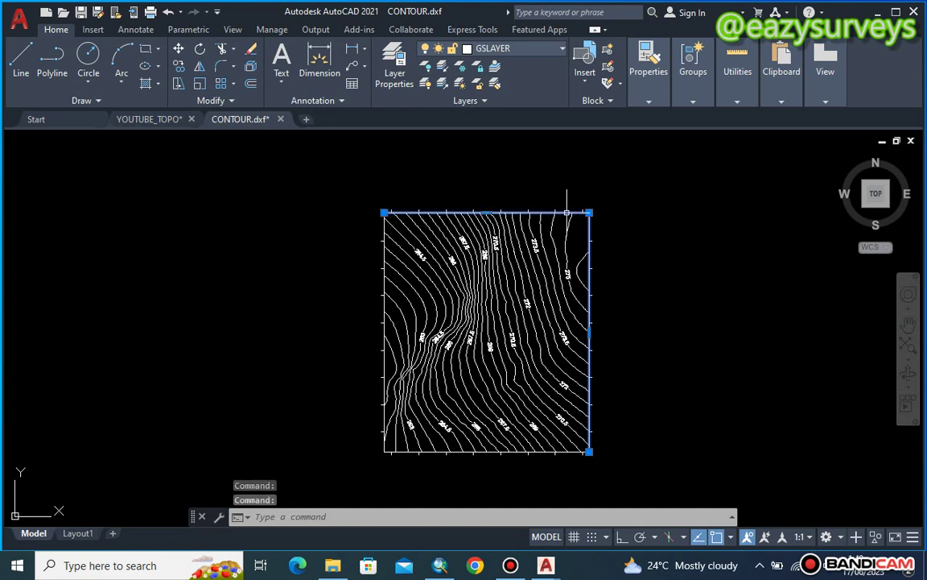
pyautogui.click(385, 244)
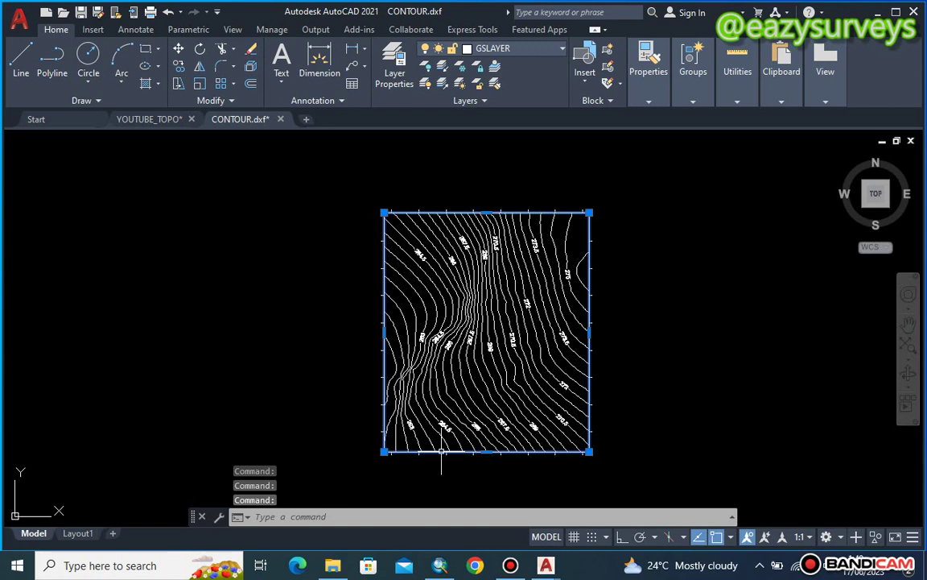
pyautogui.press('Delete')
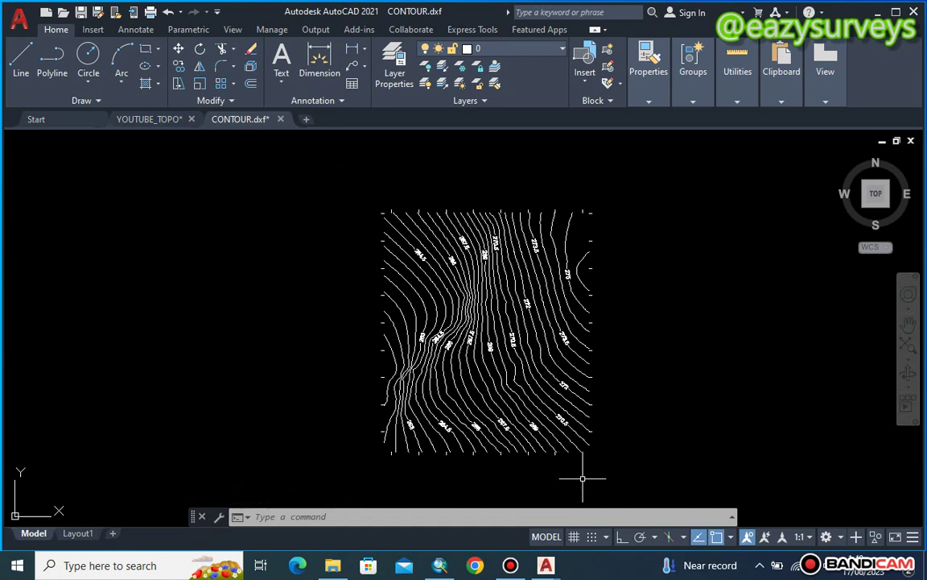
# - Copy all the contour lines and labels in the CONTOUR drawing to the clipboard
pyautogui.click(150, 121)
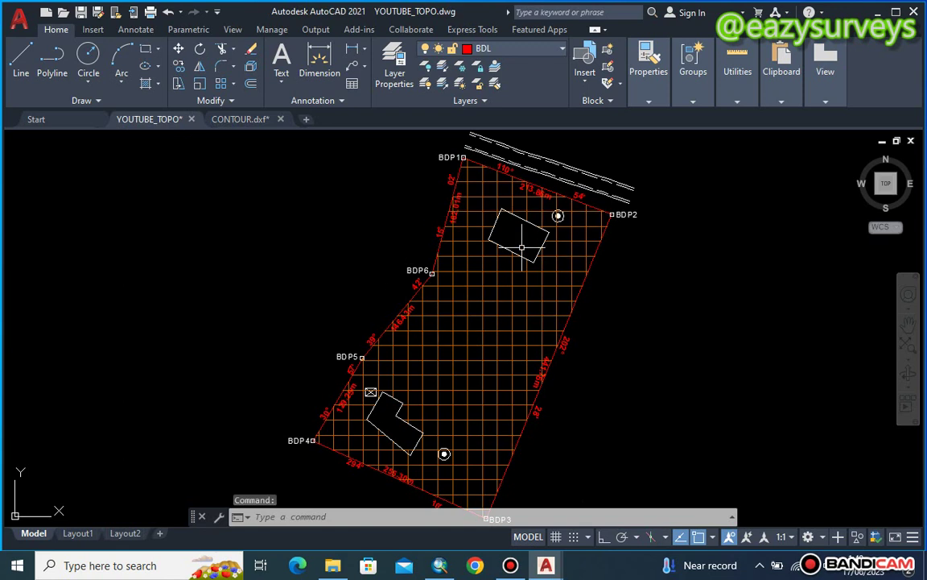
pyautogui.click(238, 121)
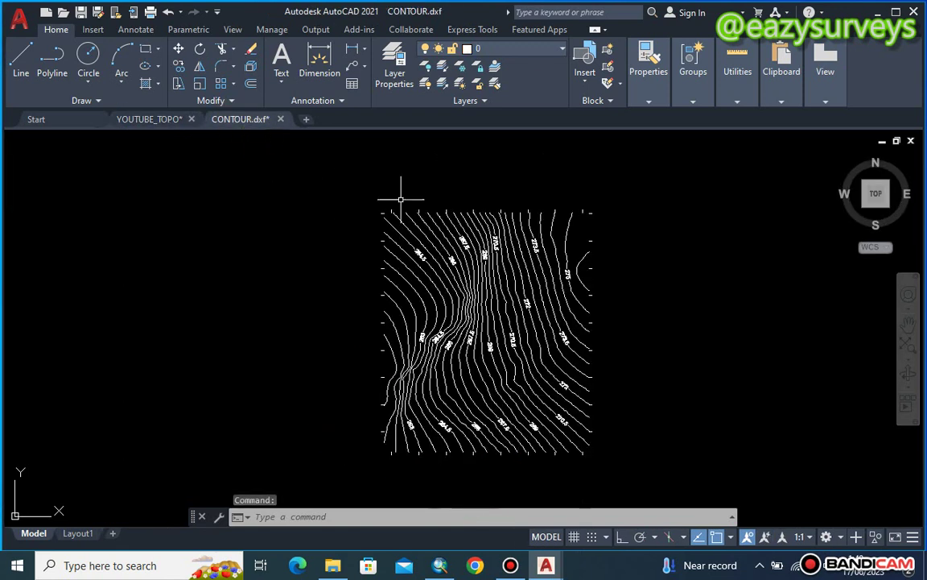
pyautogui.click(350, 188)
pyautogui.click(619, 445)
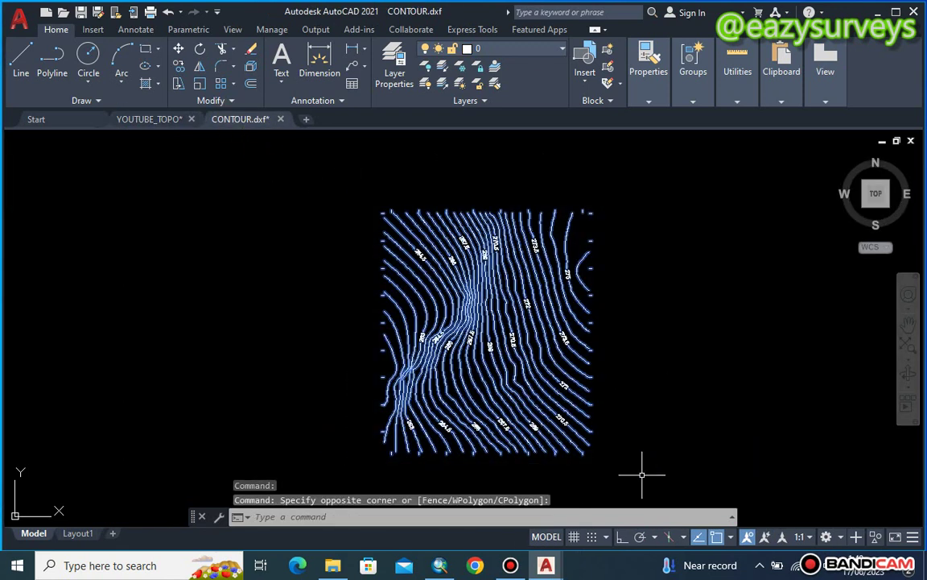
pyautogui.rightClick(397, 189)
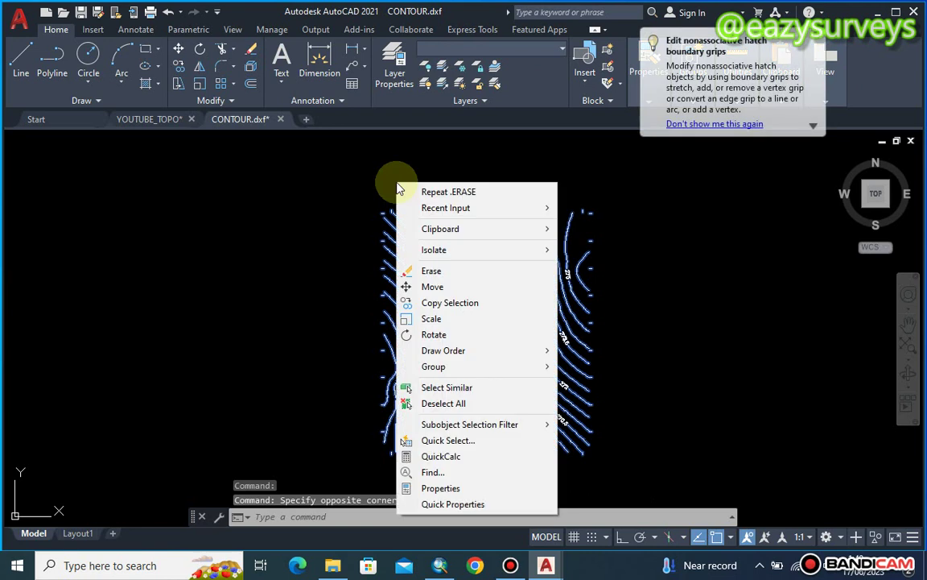
pyautogui.moveTo(463, 231)
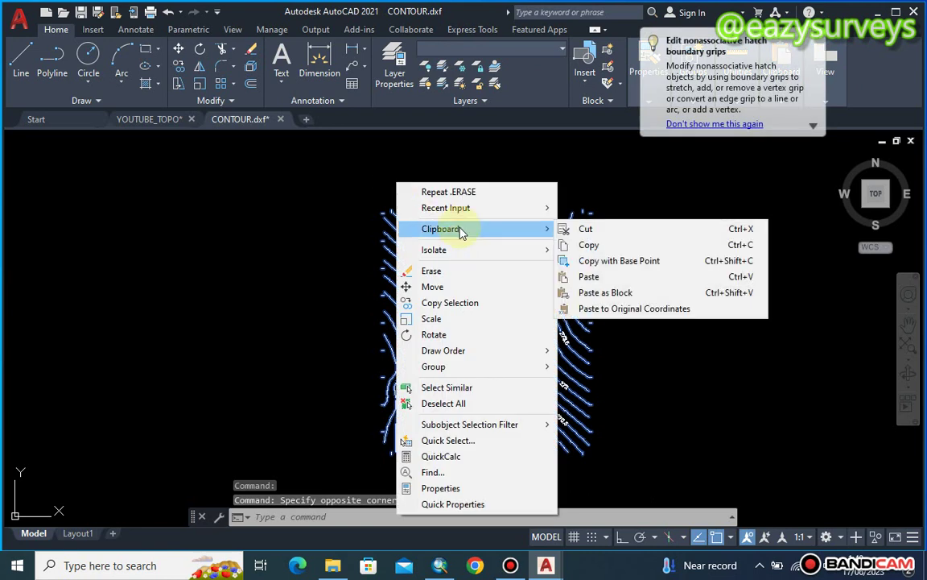
pyautogui.click(581, 245)
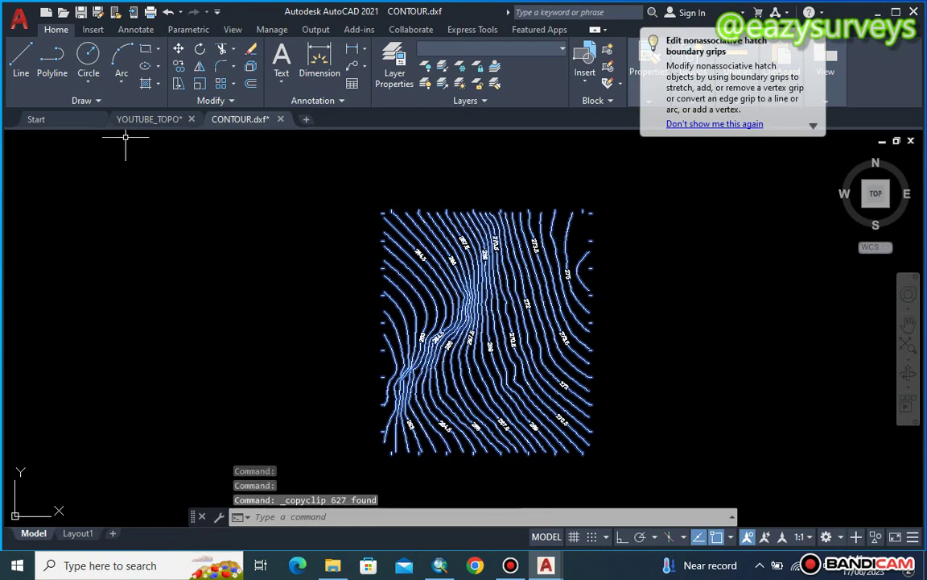
# - Switch to the YOUTUBE_TOPO drawing and make CONTOURS the current layer
pyautogui.click(149, 120)
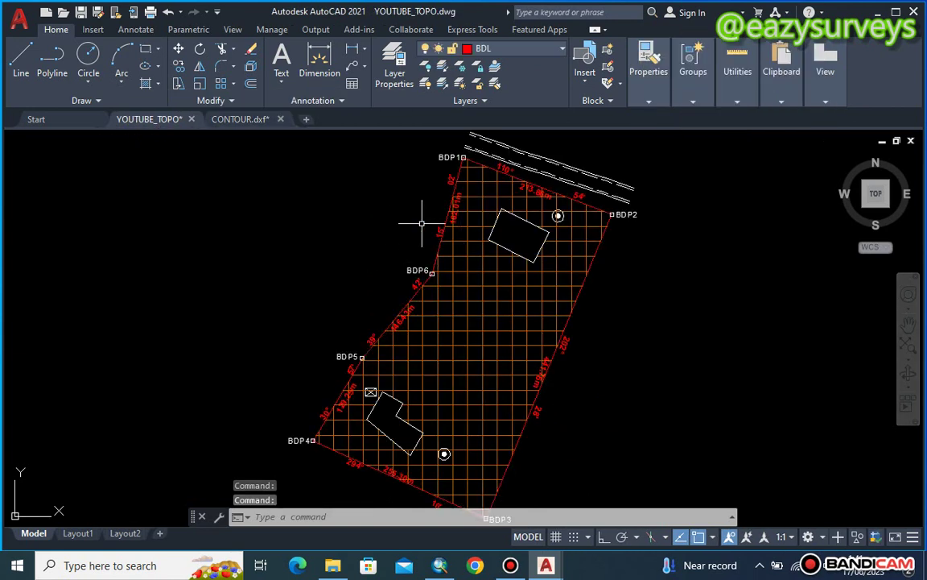
pyautogui.click(392, 60)
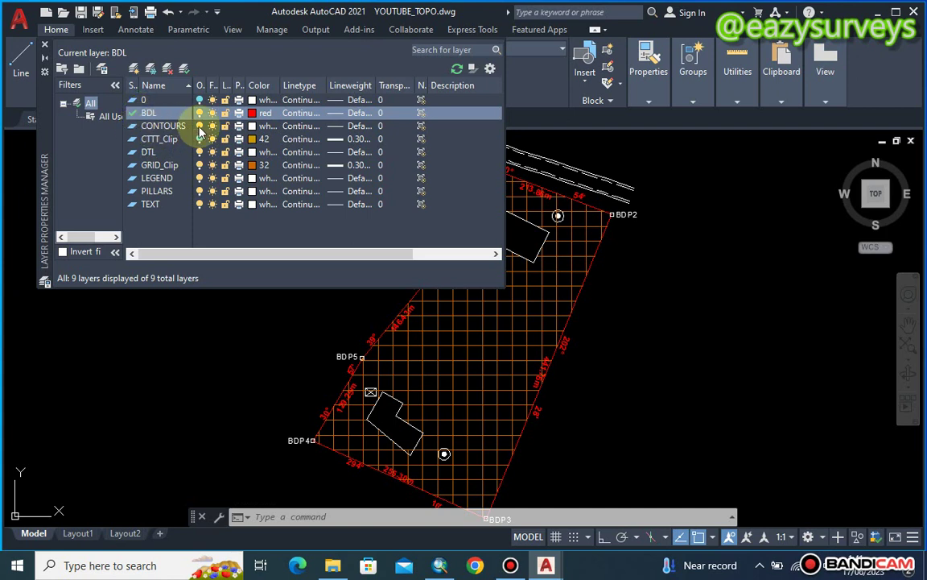
pyautogui.click(164, 127)
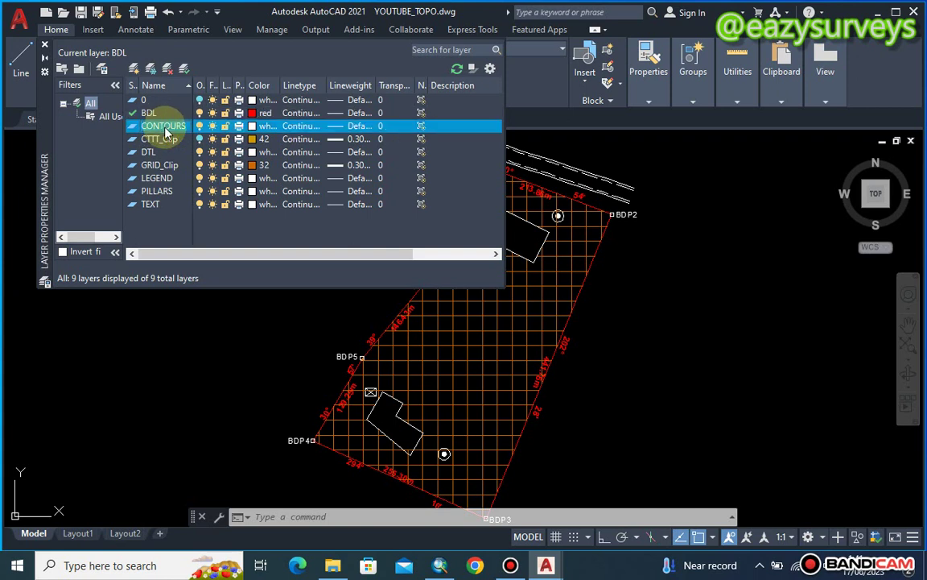
pyautogui.rightClick(165, 128)
pyautogui.click(191, 171)
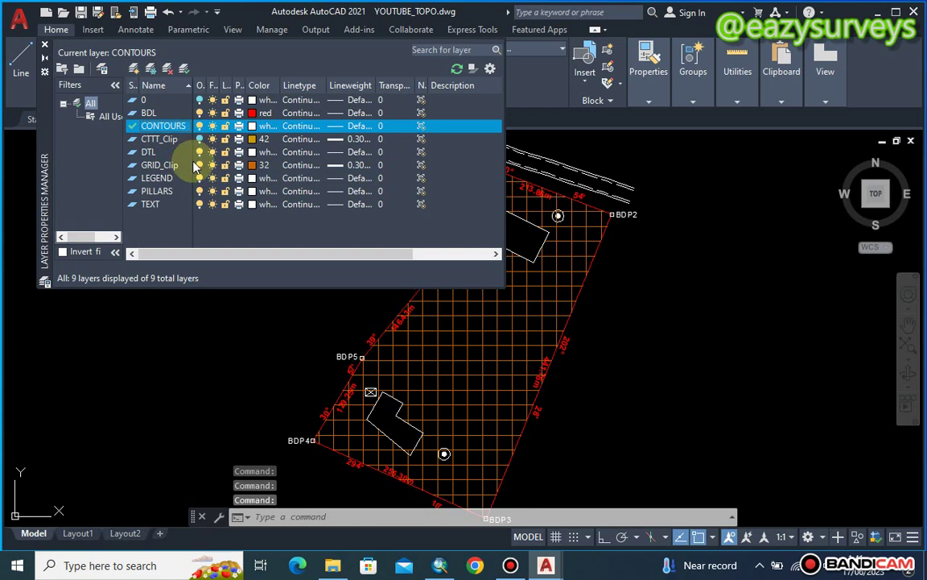
# - Turn off the GRID_Clip, LEGEND, PILLARS and TEXT layers and close the layer manager
pyautogui.click(199, 165)
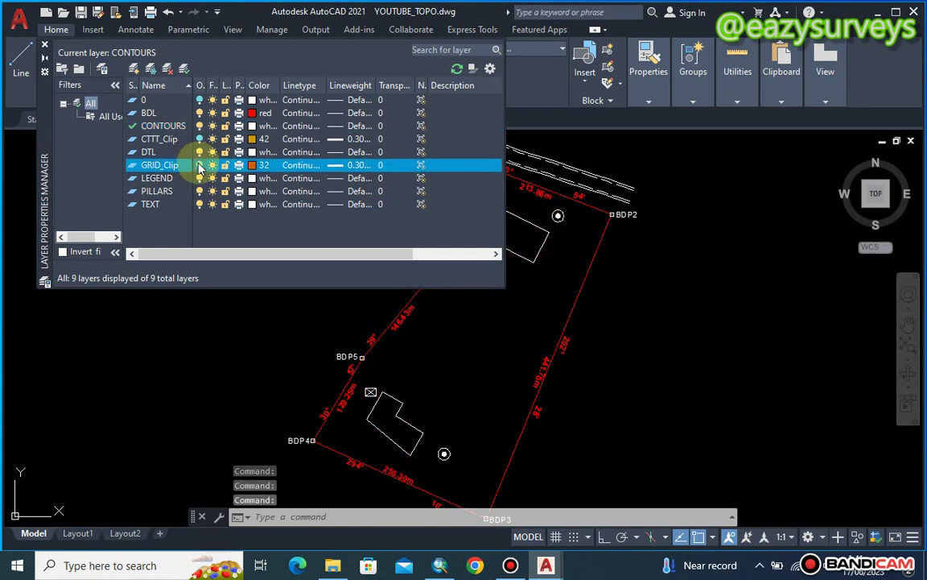
pyautogui.click(200, 178)
pyautogui.click(200, 191)
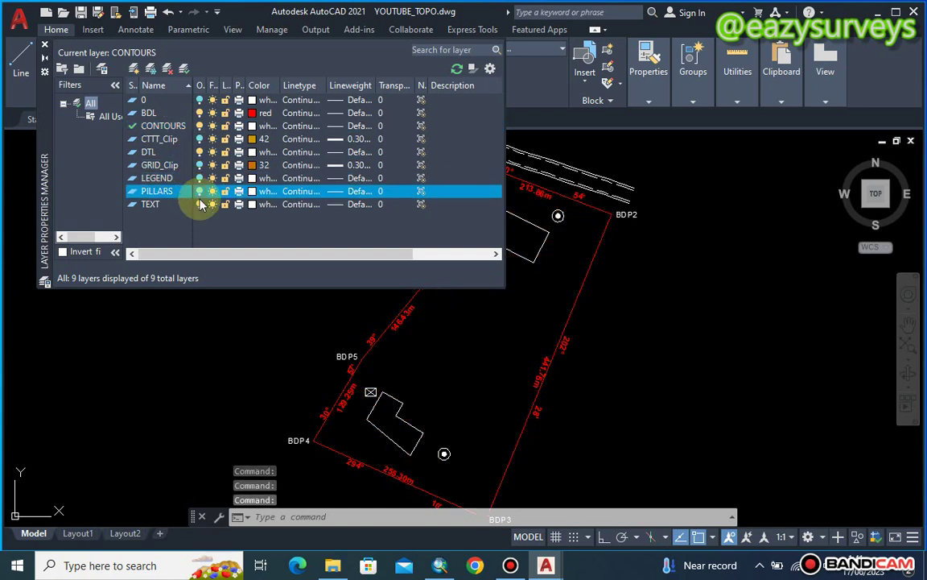
pyautogui.click(200, 204)
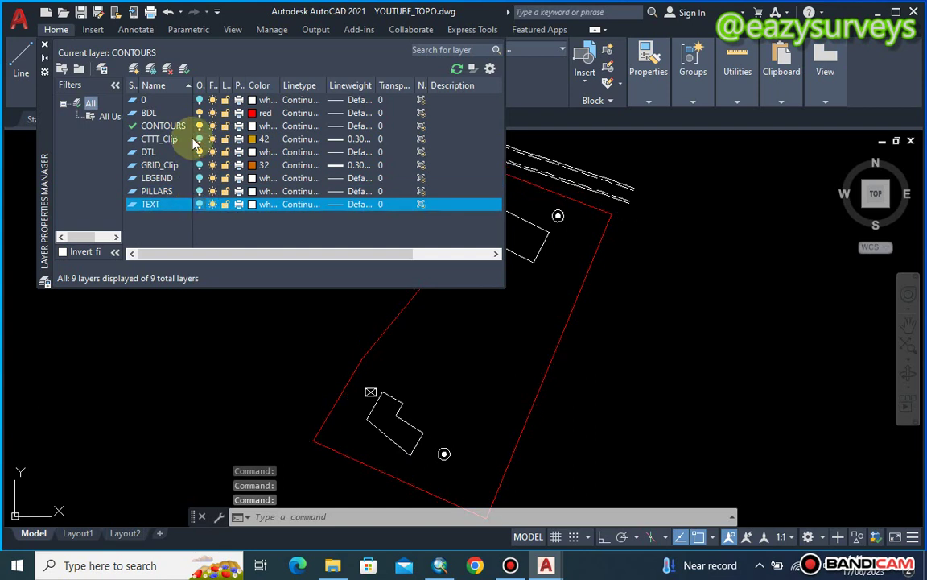
pyautogui.click(44, 44)
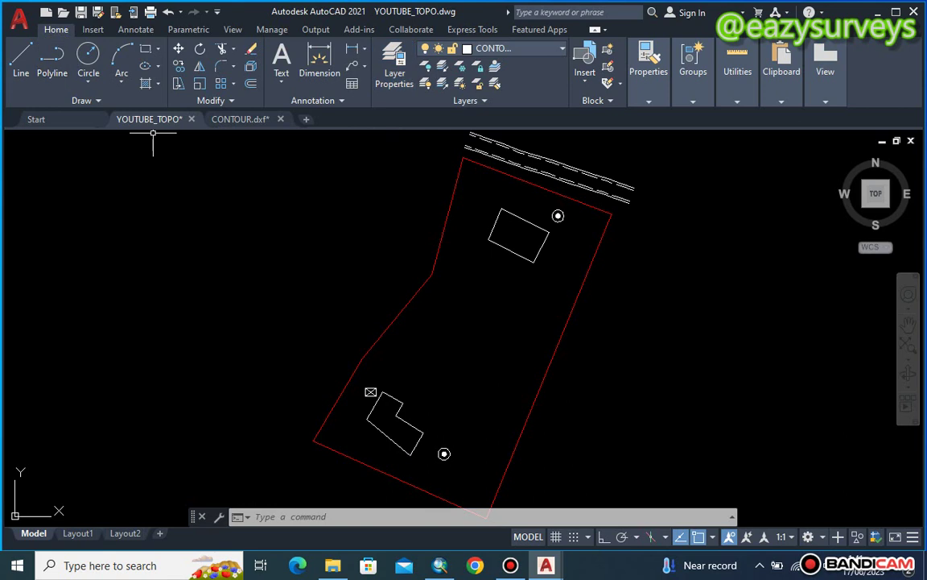
# - Paste the copied contours into the topographic plan at their original coordinates
pyautogui.rightClick(362, 216)
pyautogui.moveTo(413, 271)
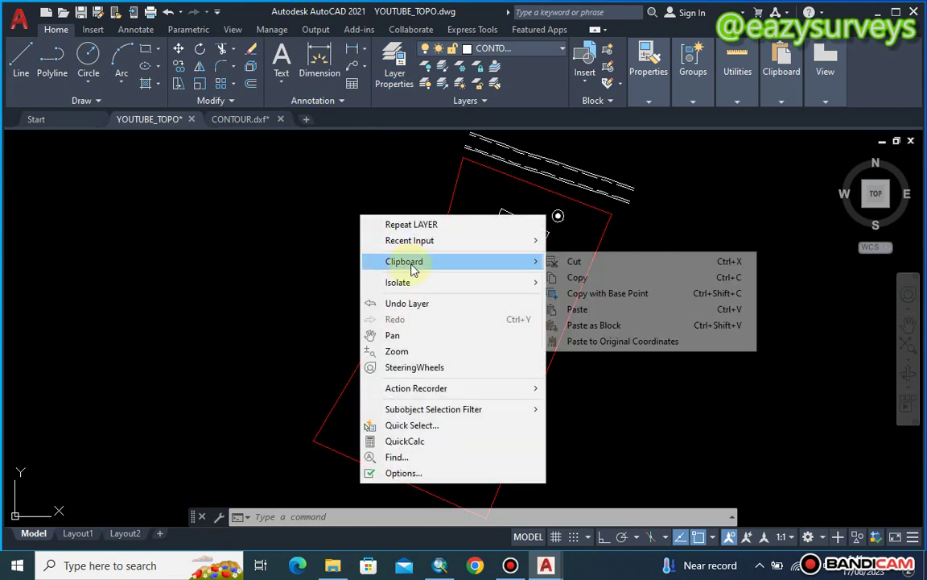
pyautogui.click(622, 341)
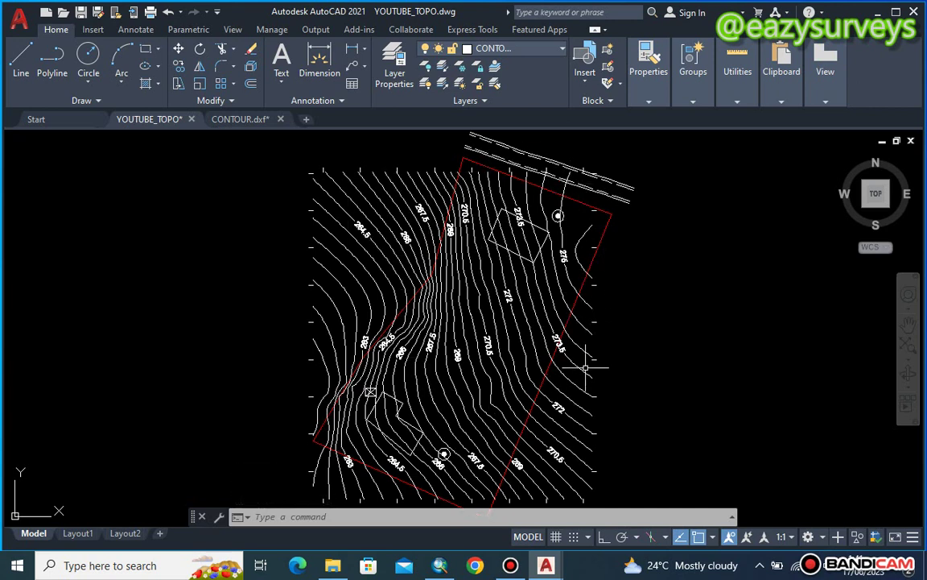
# - Bring the red boundary polyline to the front of the draw order, above the pasted contours
pyautogui.moveTo(586, 331)
pyautogui.mouseDown()
pyautogui.moveTo(580, 320)
pyautogui.moveTo(529, 327)
pyautogui.moveTo(504, 313)
pyautogui.moveTo(507, 306)
pyautogui.mouseUp()
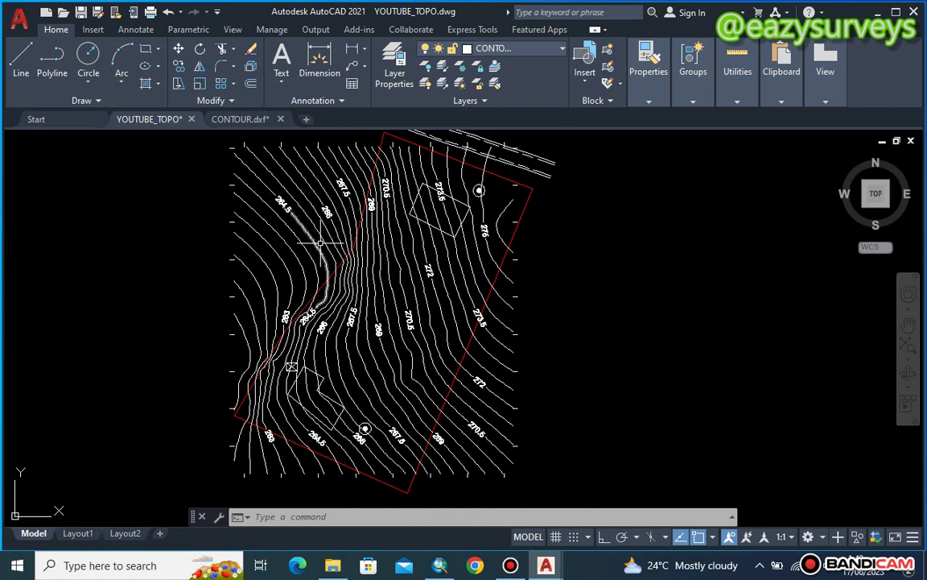
pyautogui.click(527, 208)
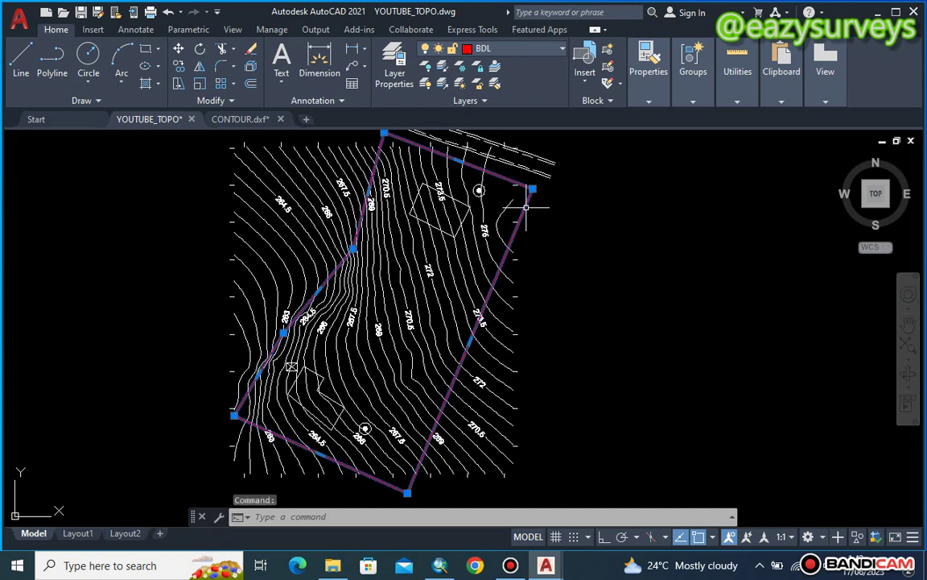
pyautogui.rightClick(552, 220)
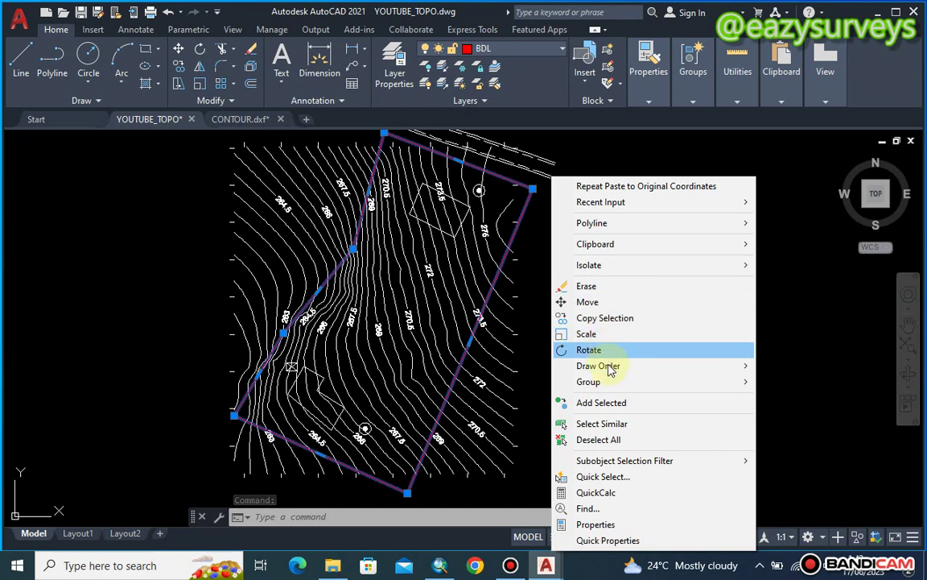
pyautogui.moveTo(614, 372)
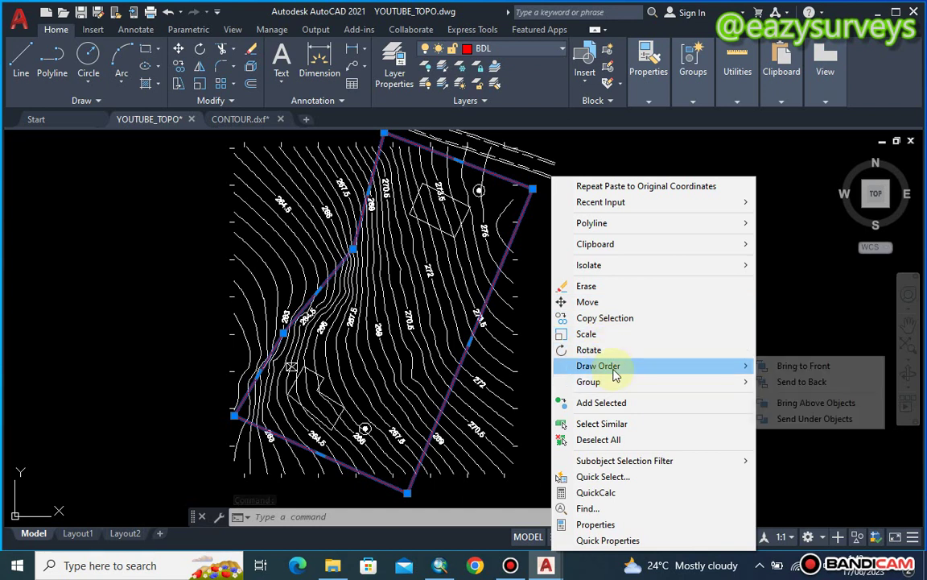
pyautogui.click(793, 365)
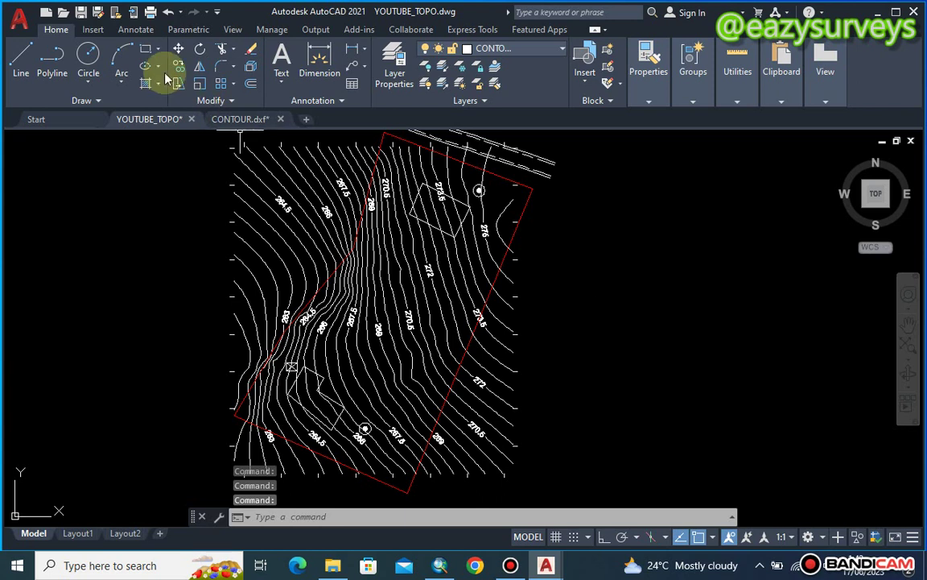
# - Trim the contour lines that extend outside the red boundary's eastern edge, using fence selections
pyautogui.click(223, 50)
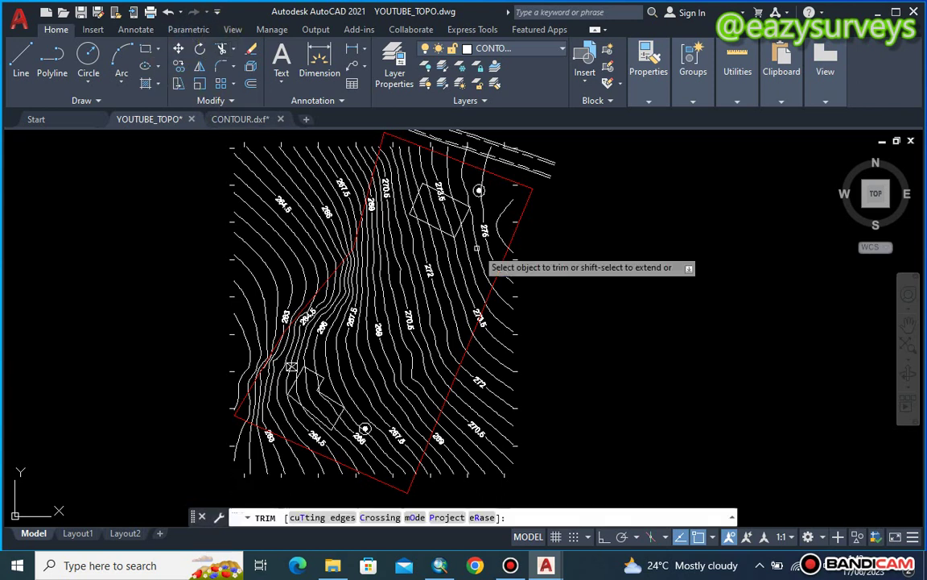
pyautogui.click(525, 256)
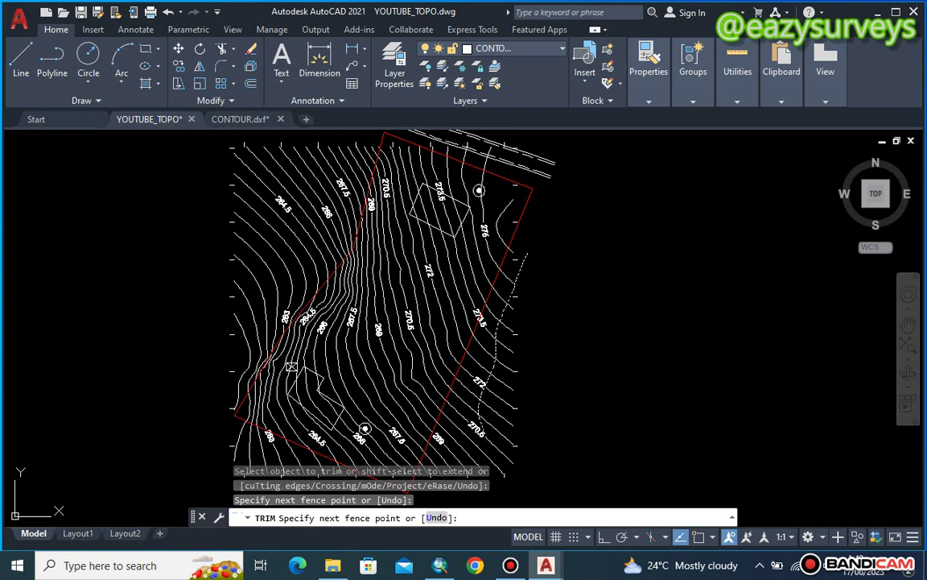
pyautogui.press('Return')
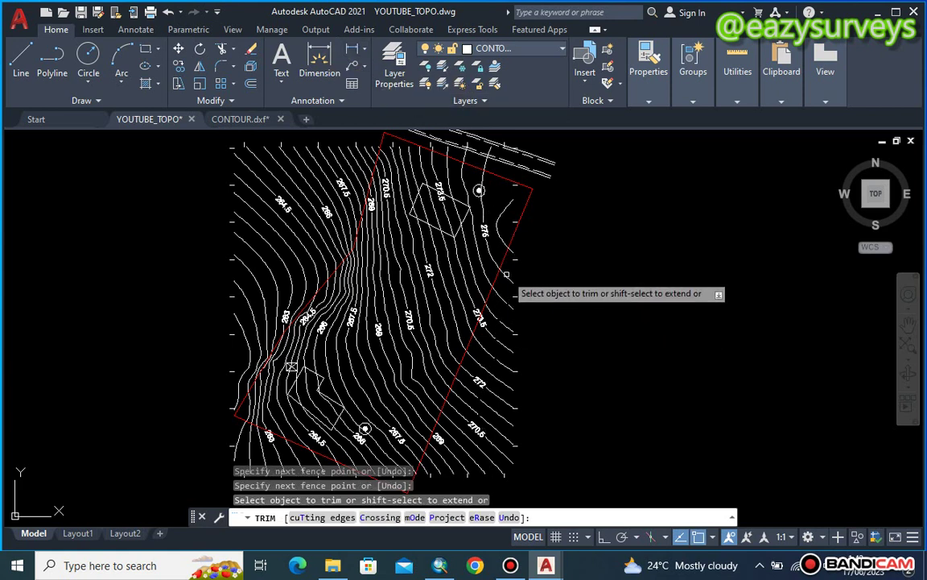
pyautogui.scroll(-4, 506, 310)
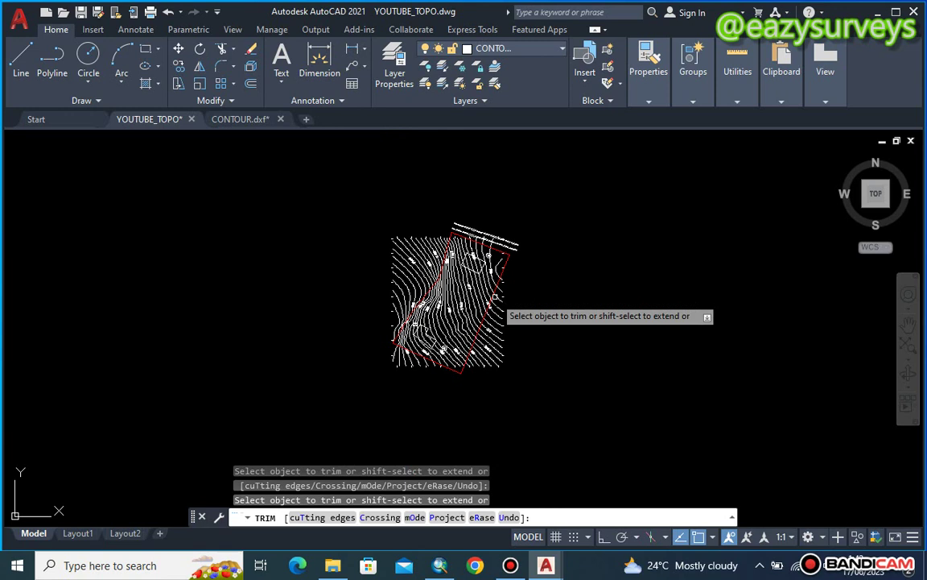
pyautogui.scroll(4, 496, 297)
pyautogui.scroll(4, 497, 286)
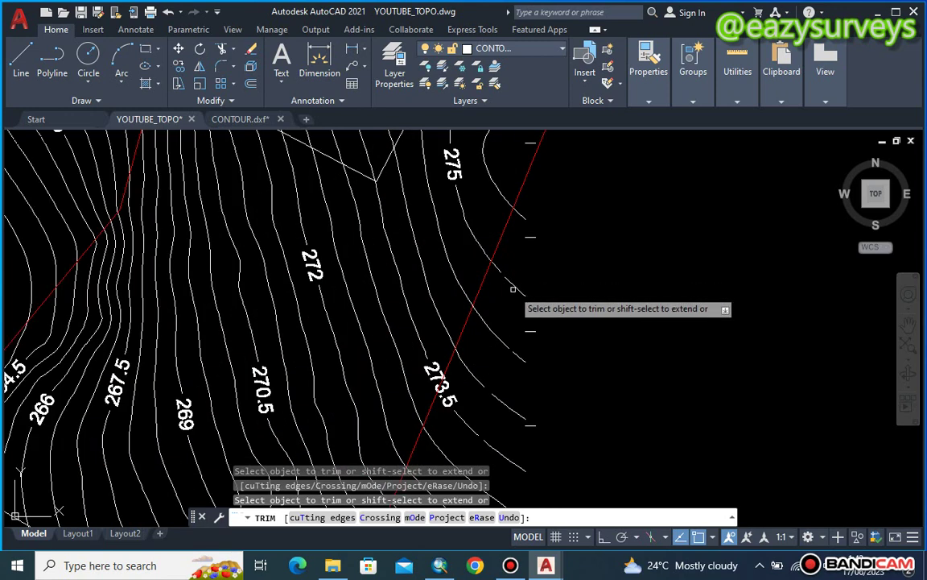
pyautogui.click(500, 266)
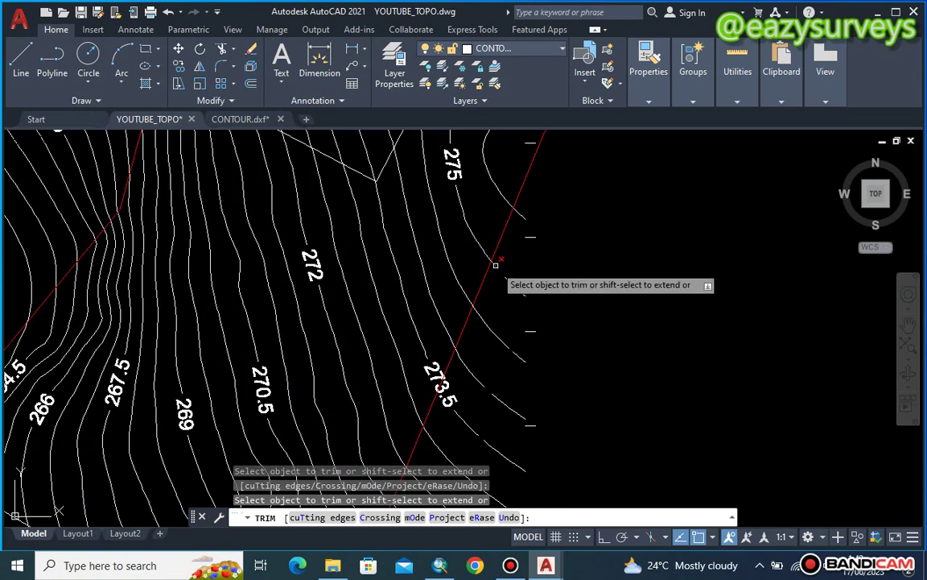
pyautogui.click(484, 325)
pyautogui.press('Return')
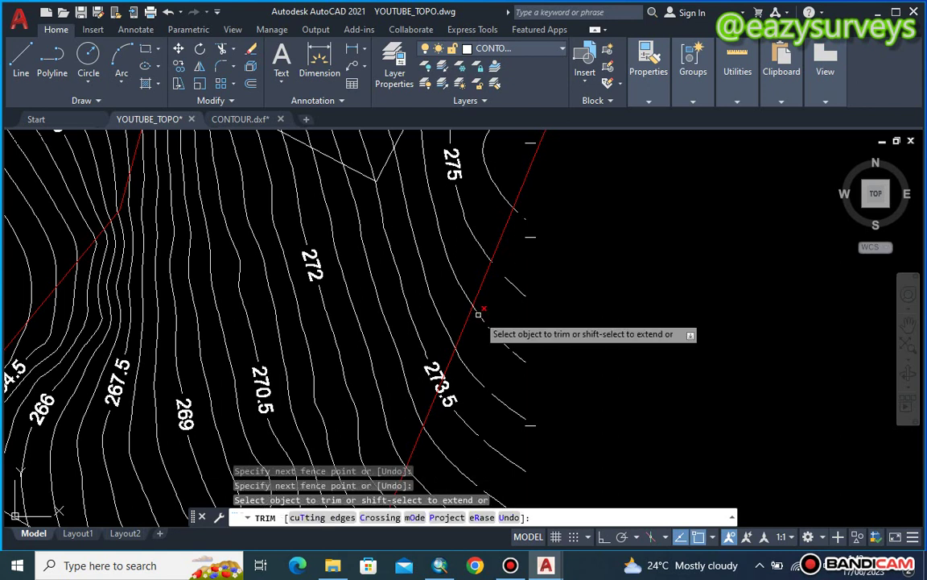
pyautogui.click(464, 364)
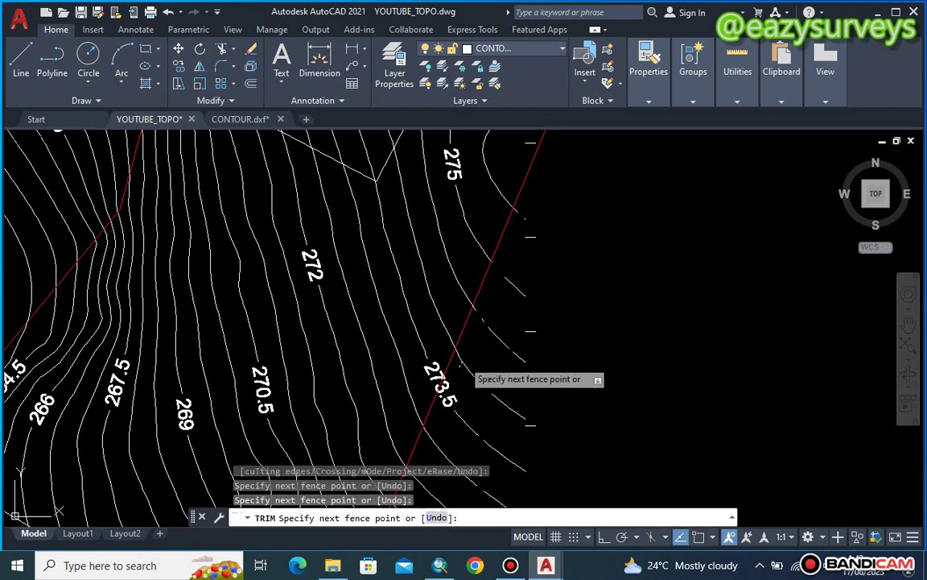
pyautogui.press('Return')
pyautogui.press('Escape')
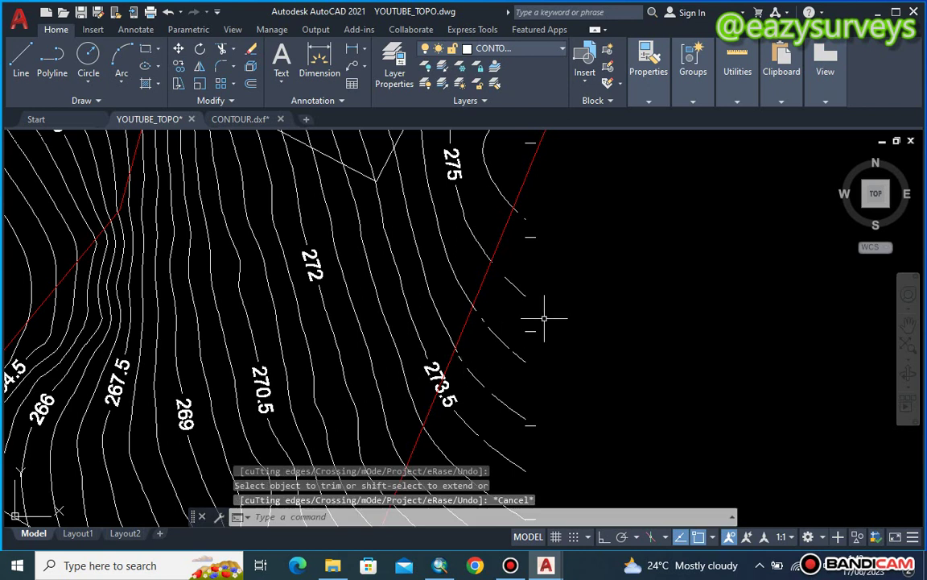
# - Delete the leftover contour pieces and tick marks lying outside the boundary's eastern edge
pyautogui.click(577, 205)
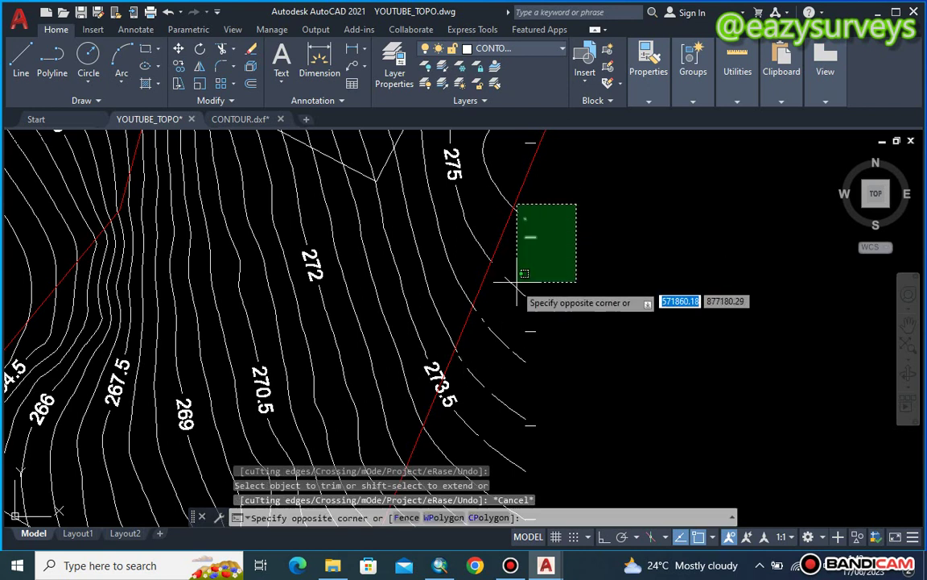
pyautogui.click(525, 388)
pyautogui.press('Delete')
pyautogui.click(539, 262)
pyautogui.click(496, 352)
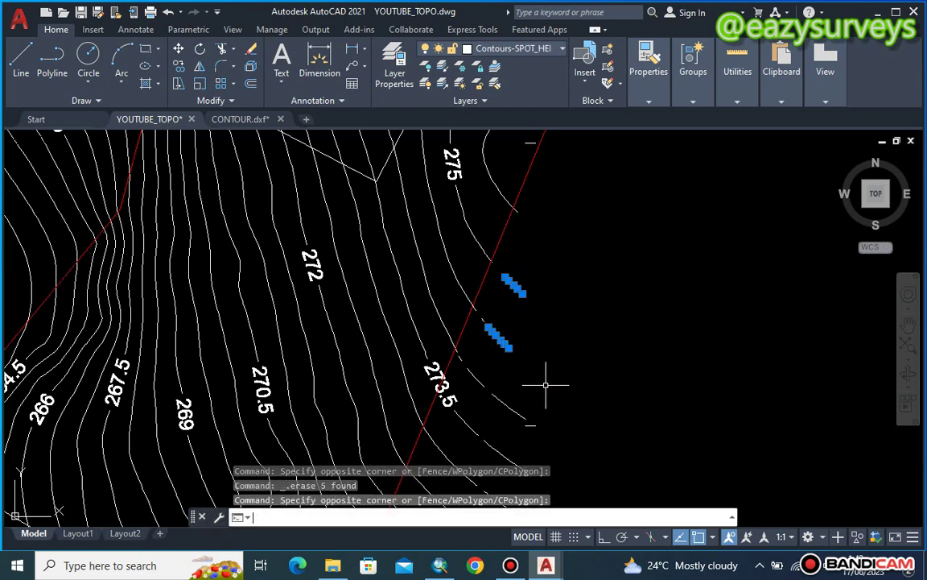
pyautogui.press('Delete')
pyautogui.scroll(-5, 613, 308)
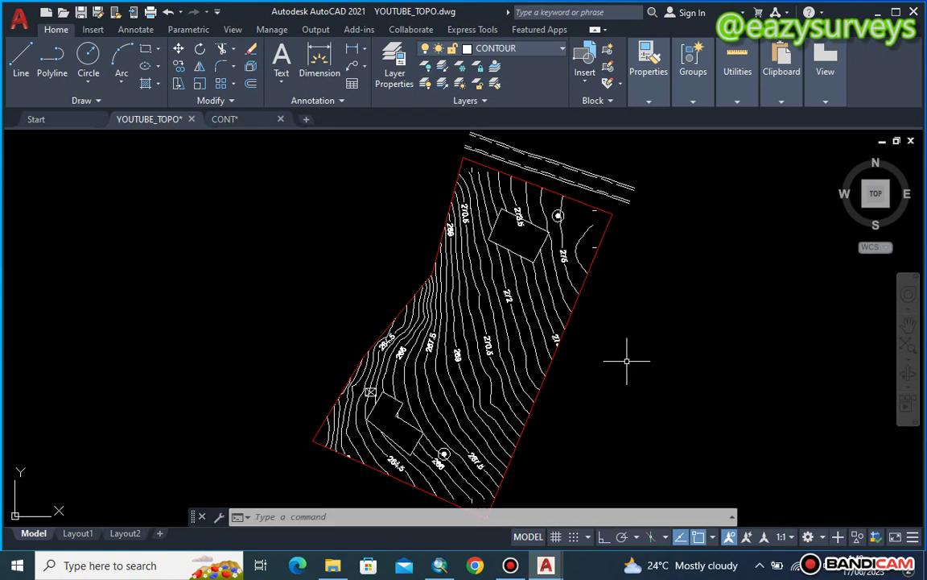
pyautogui.scroll(-2, 627, 361)
pyautogui.scroll(2, 626, 361)
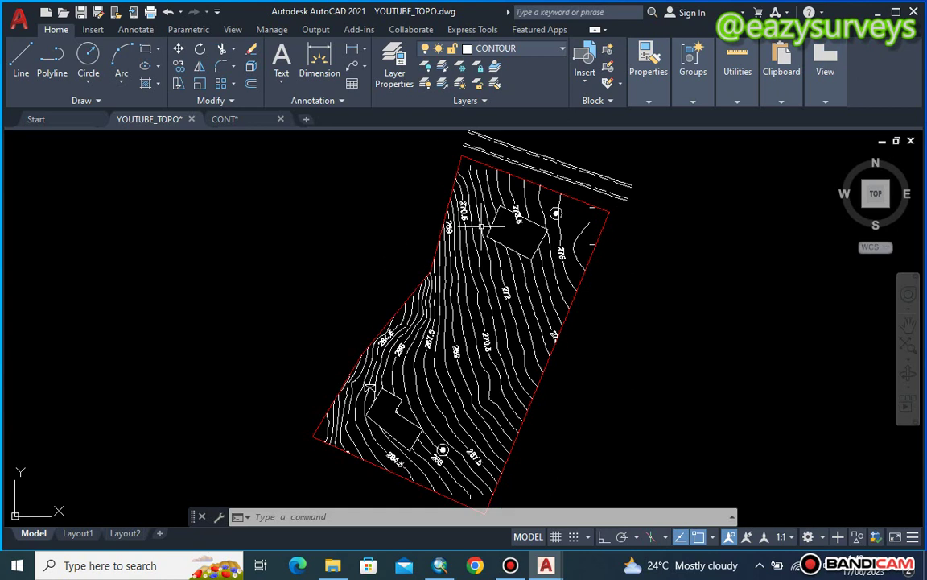
pyautogui.scroll(2, 517, 236)
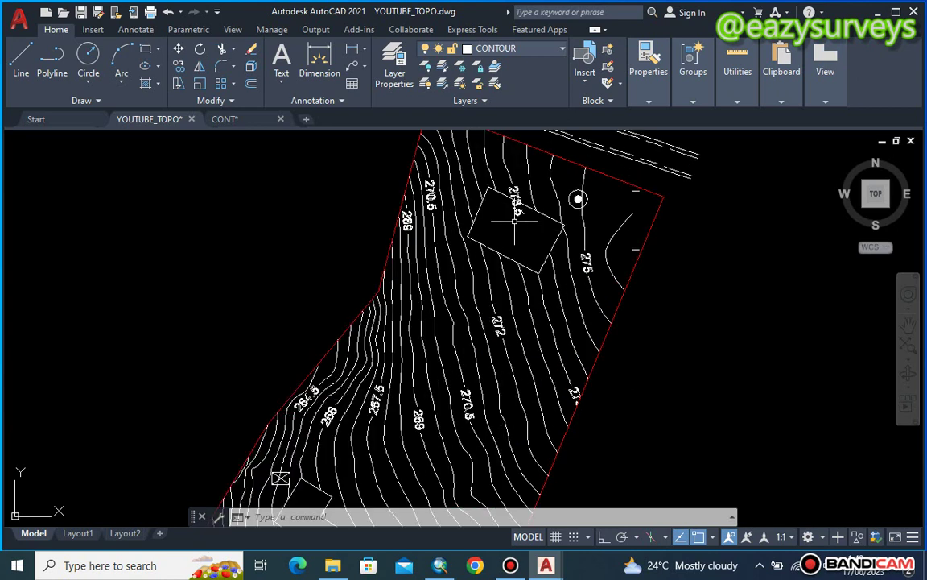
# - Inspect the trimmed contours within the red boundary and around the two building outlines
pyautogui.scroll(2, 514, 218)
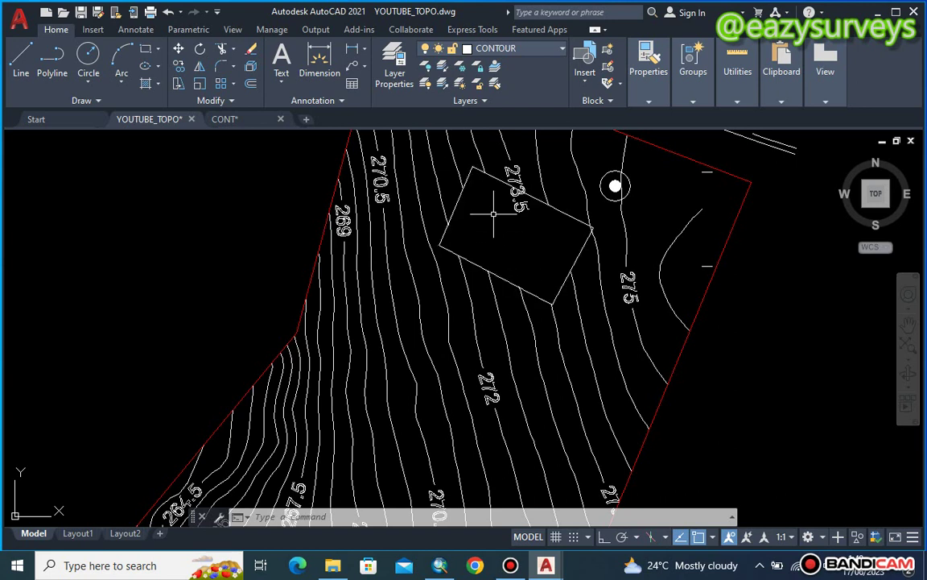
pyautogui.scroll(-2, 504, 228)
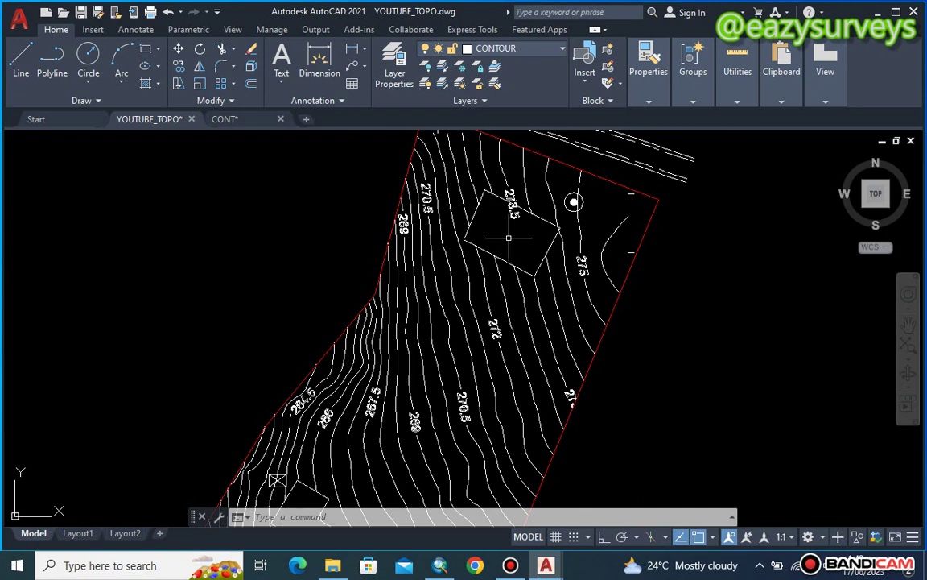
pyautogui.scroll(-4, 499, 214)
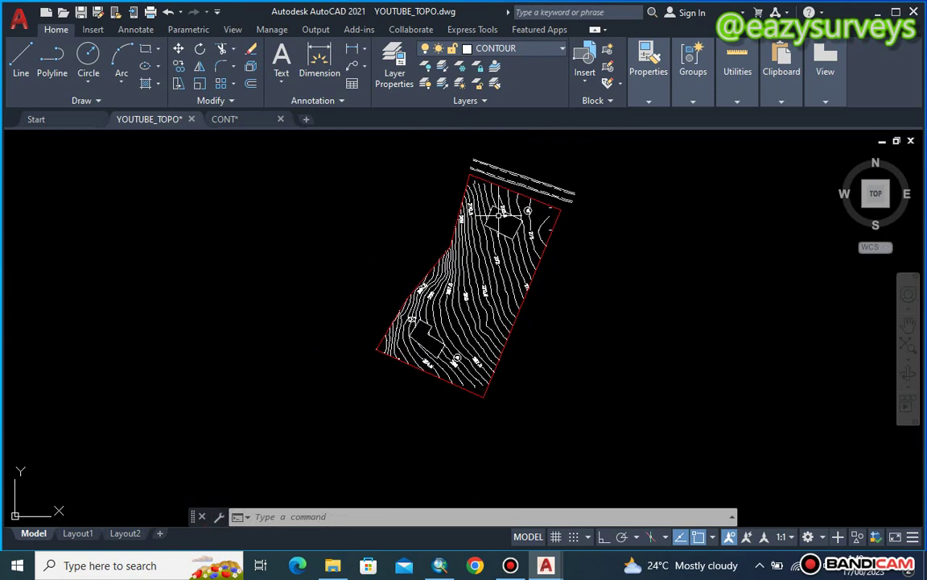
pyautogui.scroll(2, 429, 344)
pyautogui.scroll(-1, 429, 344)
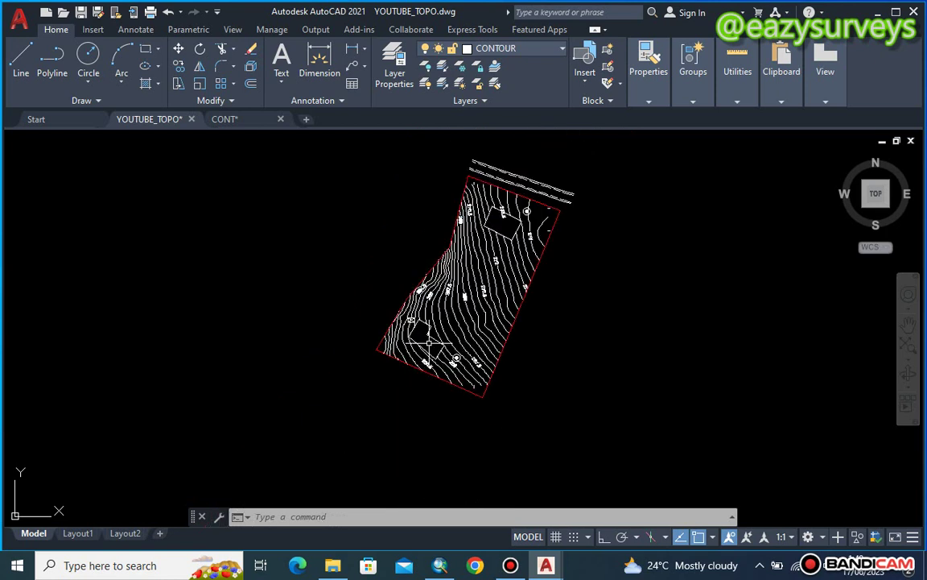
pyautogui.scroll(3, 497, 217)
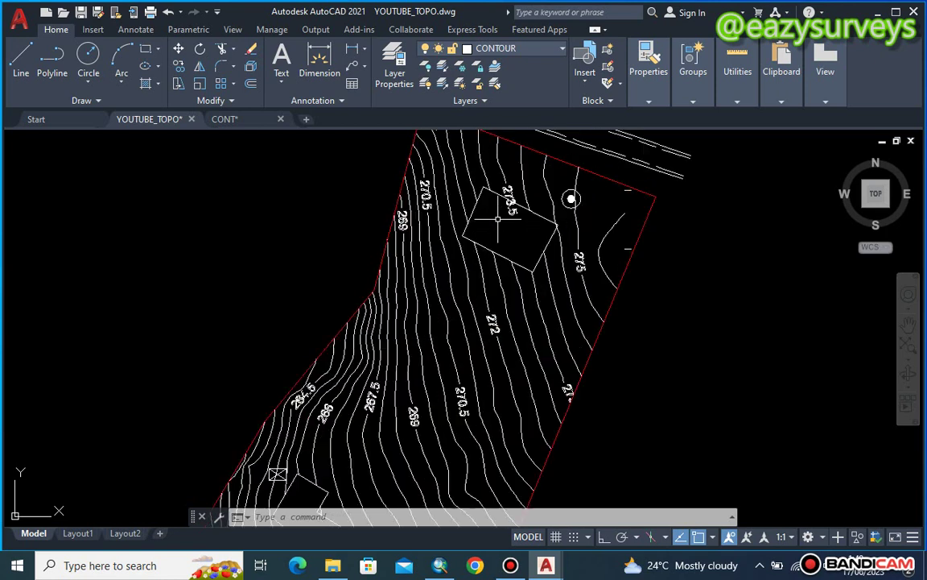
pyautogui.scroll(-2, 497, 218)
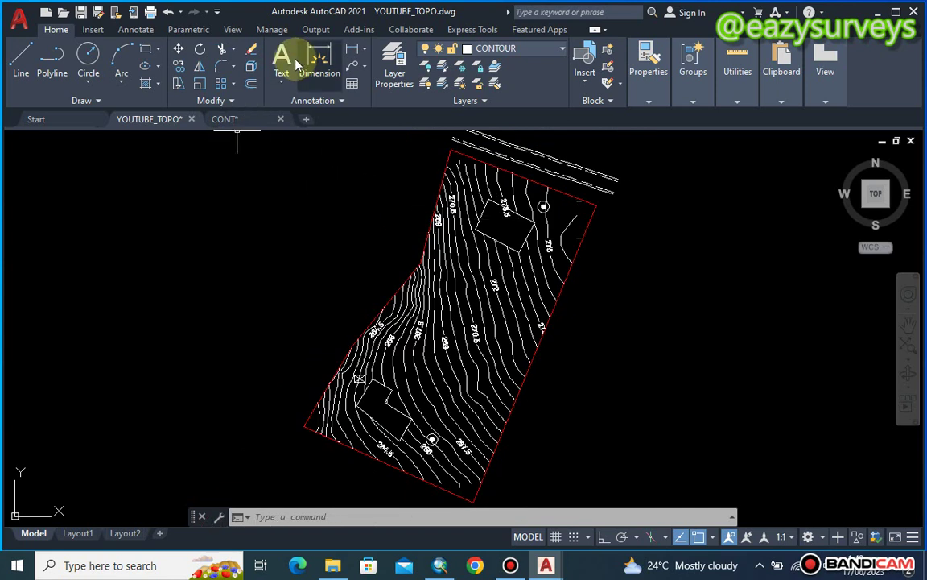
# - Turn on the LEGEND, PILLARS and TEXT layers in the layer properties
pyautogui.click(393, 73)
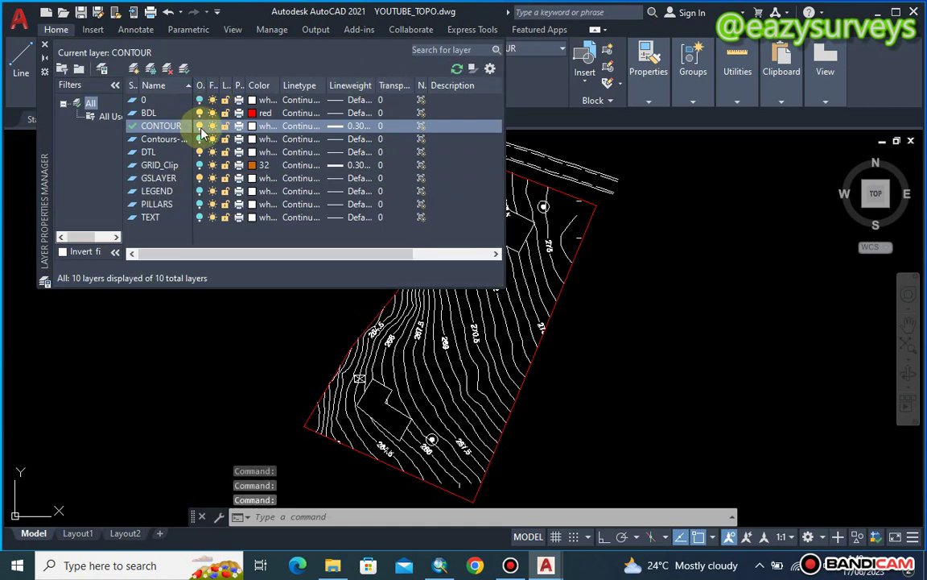
pyautogui.click(203, 193)
pyautogui.click(201, 204)
pyautogui.click(201, 218)
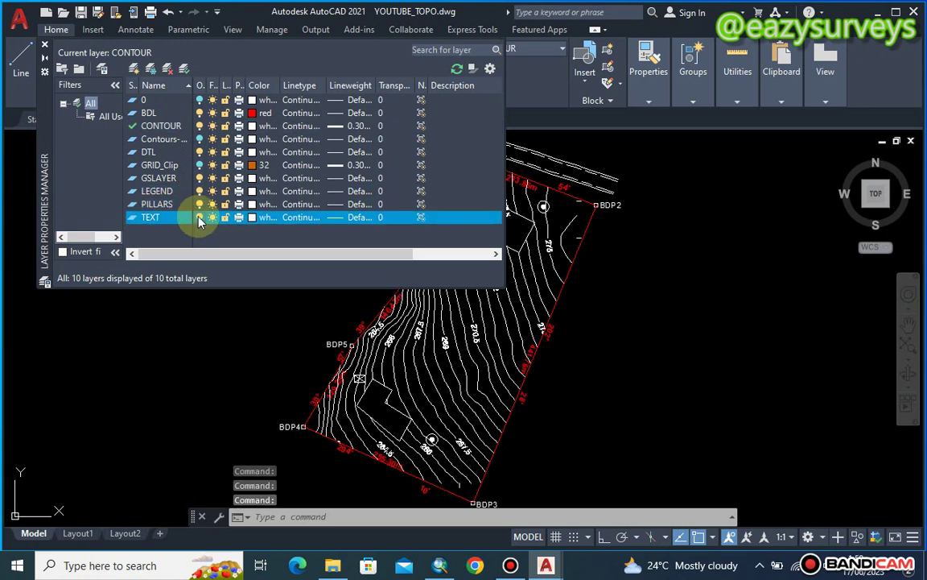
pyautogui.click(45, 48)
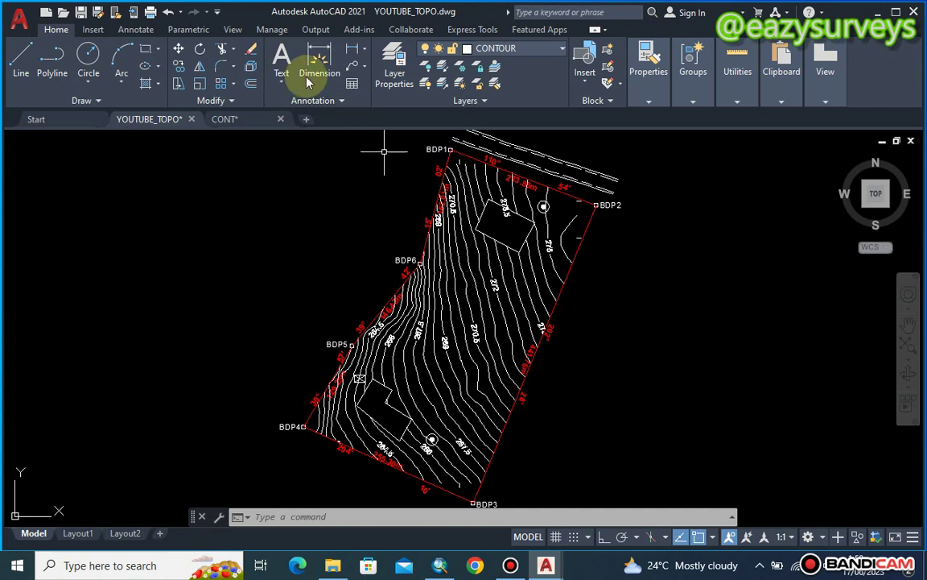
# - Set the CONTOUR layer's colour to index colour 32 in the layer properties
pyautogui.click(394, 74)
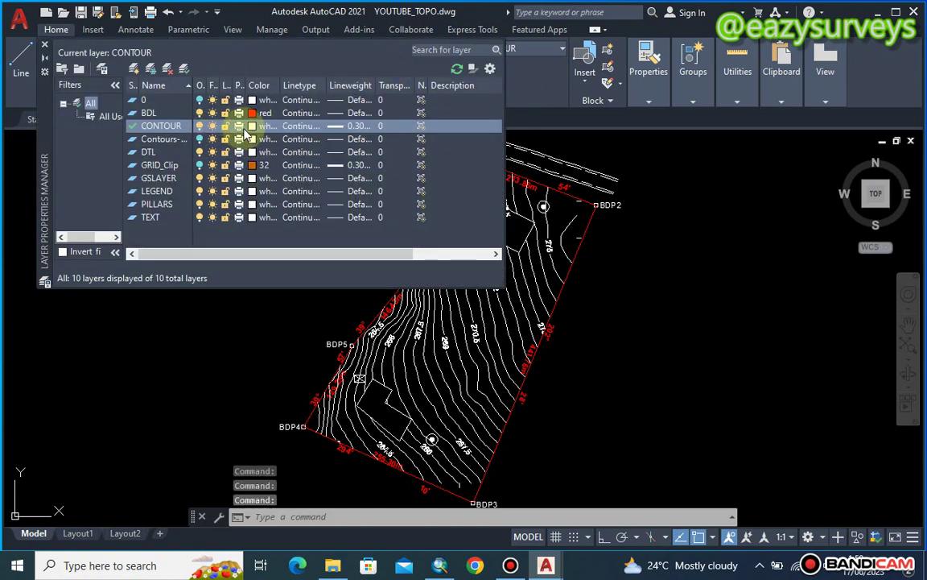
pyautogui.click(252, 126)
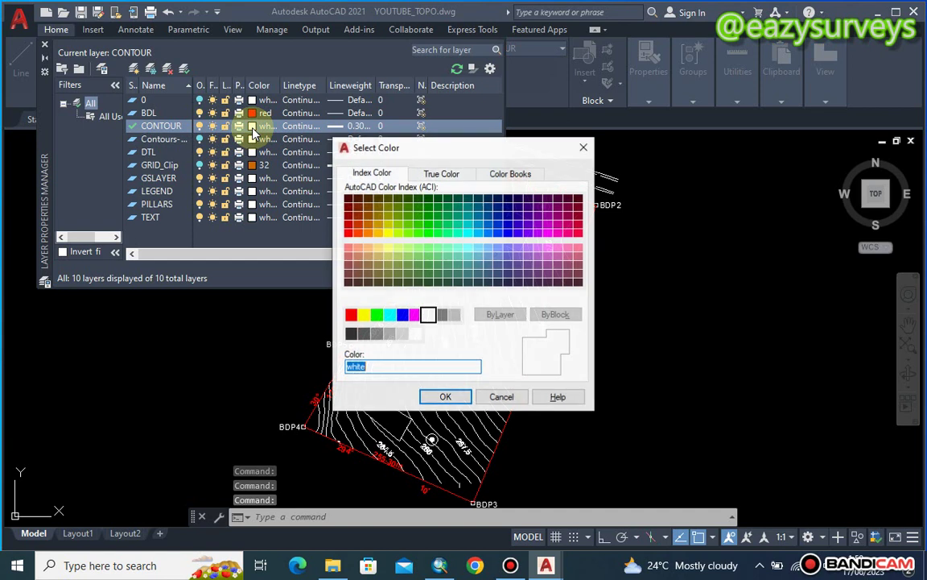
pyautogui.click(368, 217)
pyautogui.click(368, 225)
pyautogui.click(460, 397)
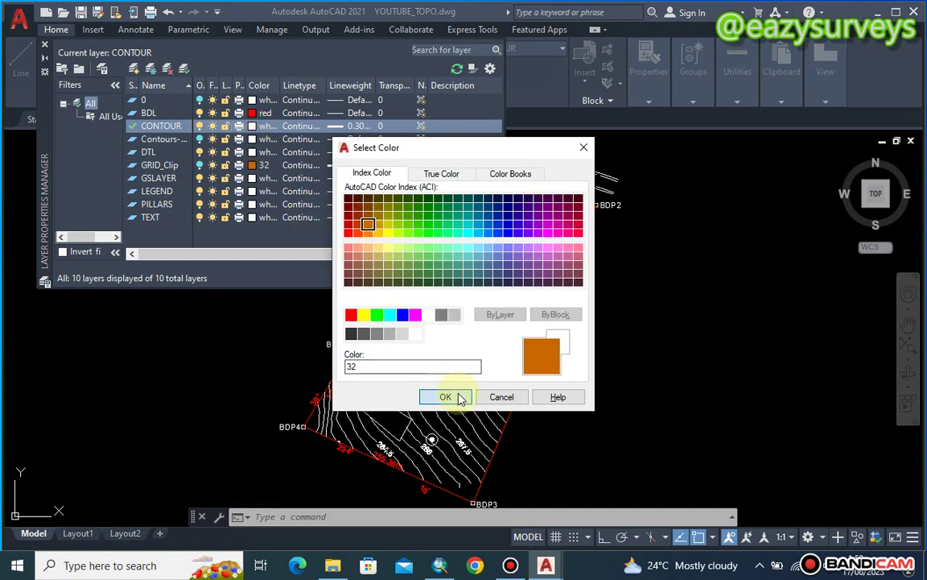
pyautogui.click(46, 46)
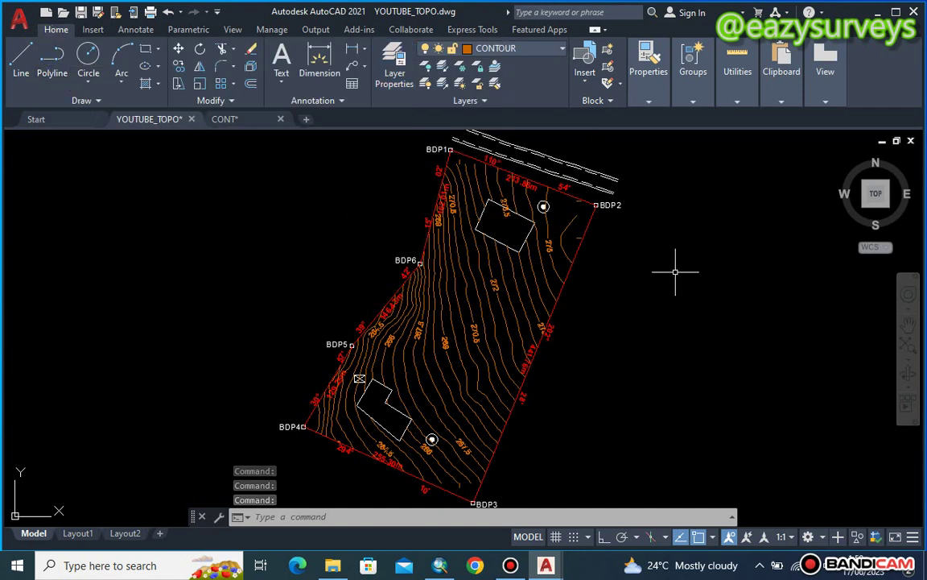